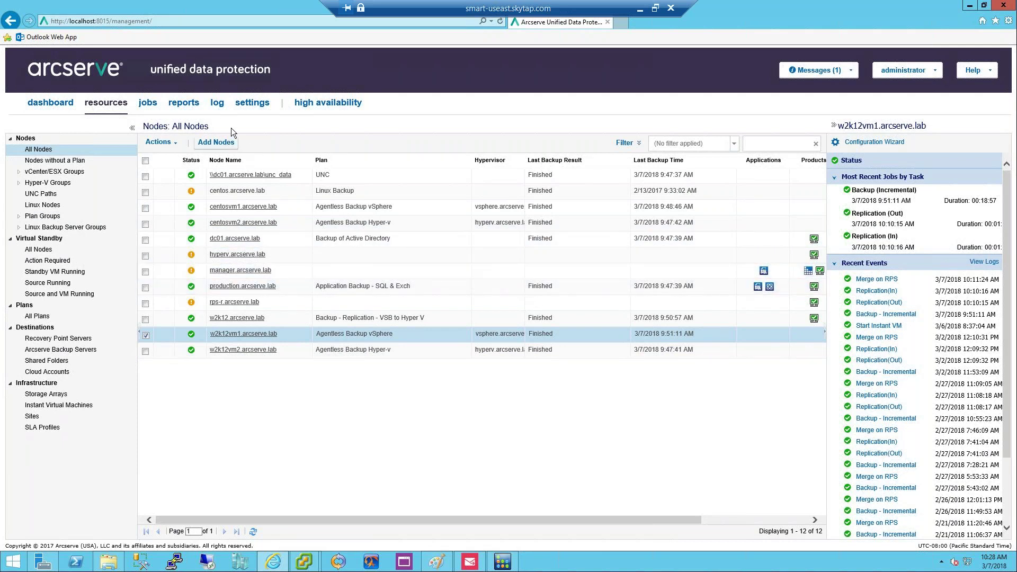
Review the available methods for adding nodes to the console, and close the dialog without adding any
click(215, 142)
click(455, 165)
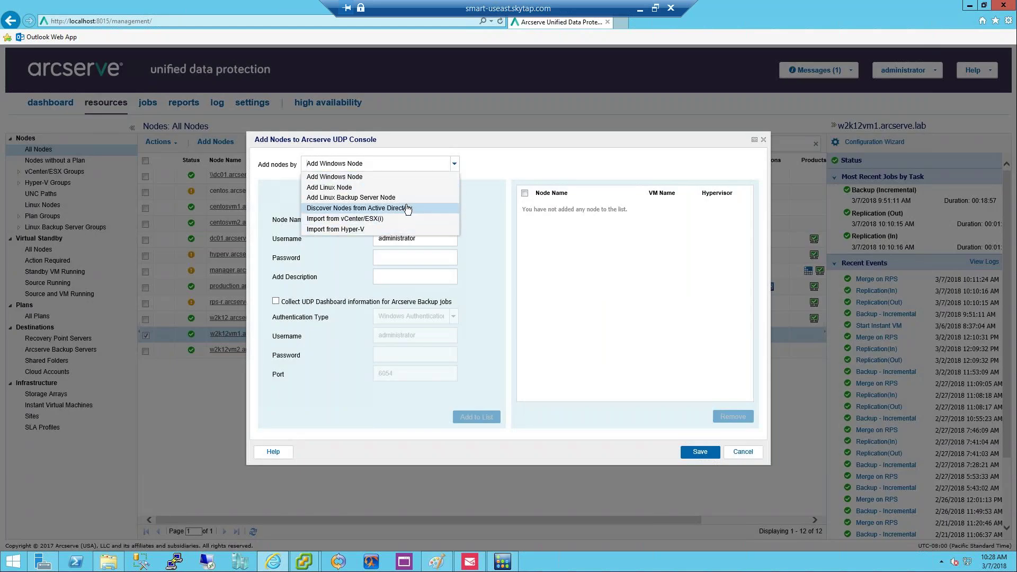
click(570, 150)
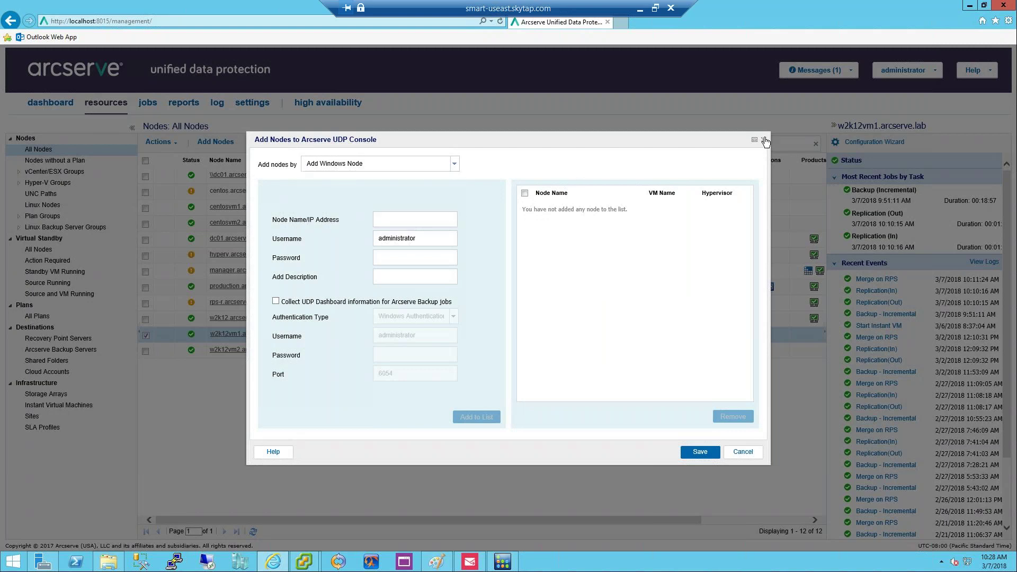
click(763, 140)
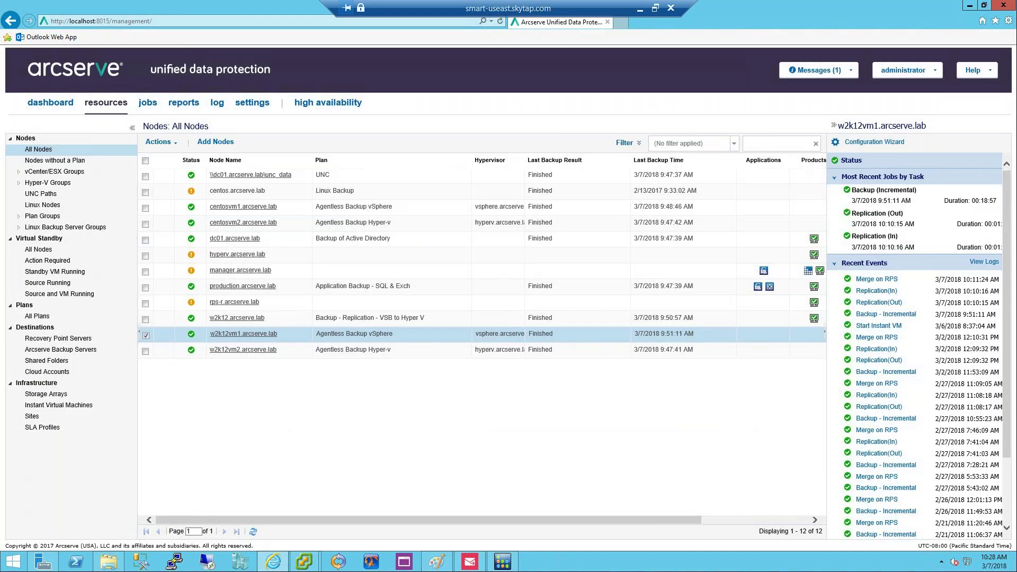
Start a new plan with a Backup: Agent-Based Windows task, try the selected-volumes protection type, and return it to all volumes
click(48, 321)
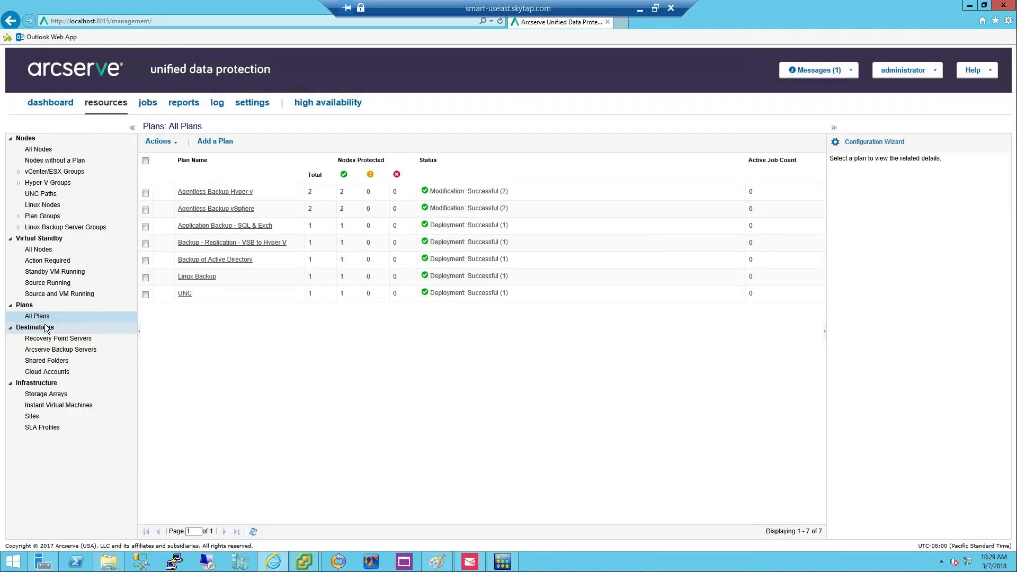
click(215, 143)
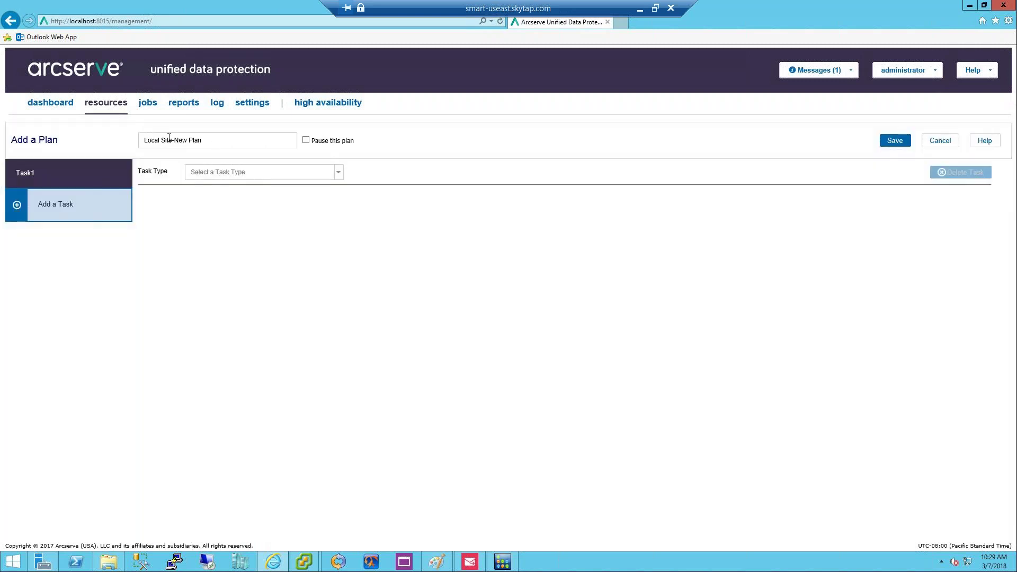
click(341, 172)
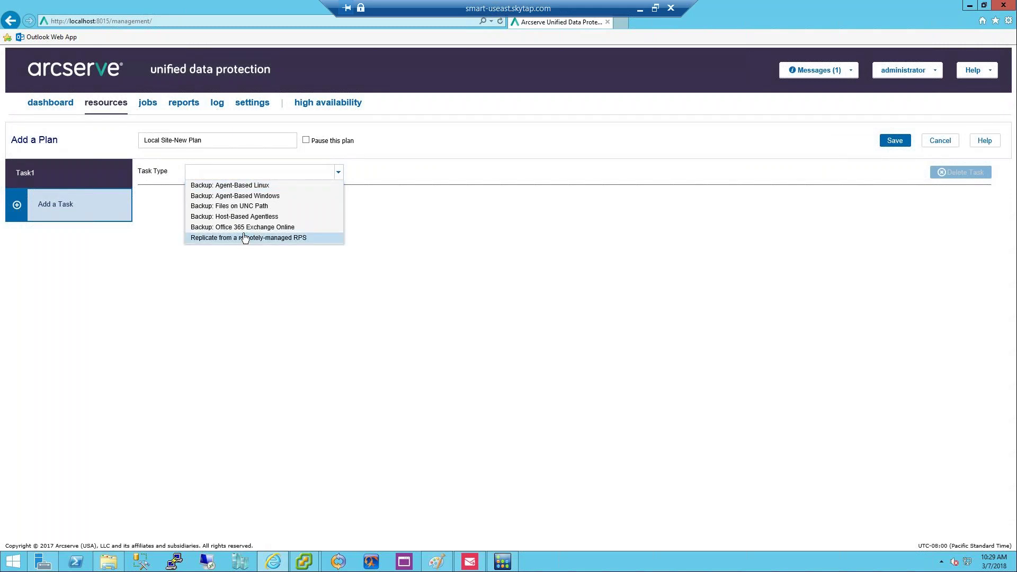
click(255, 196)
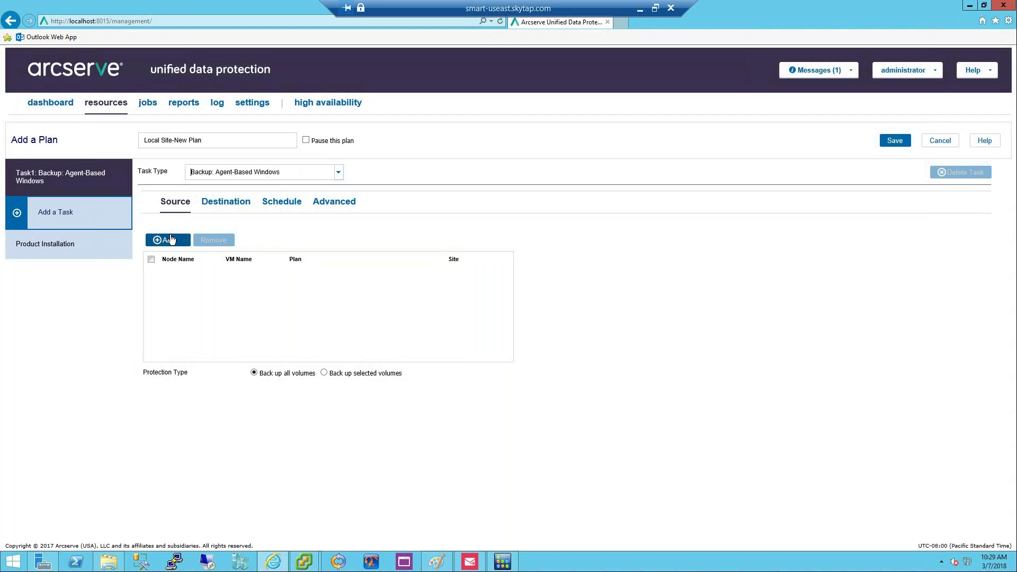
click(324, 373)
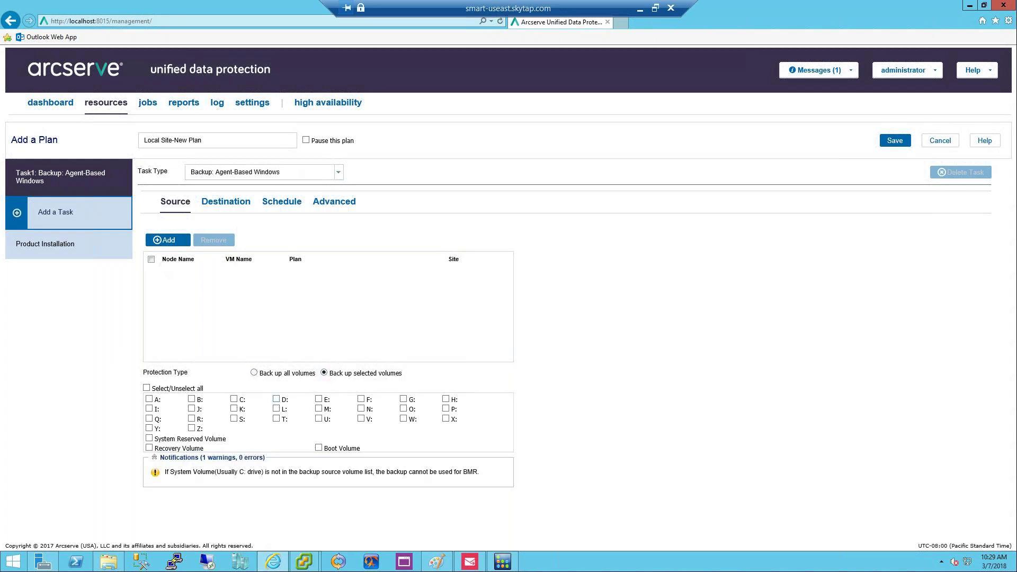
click(253, 373)
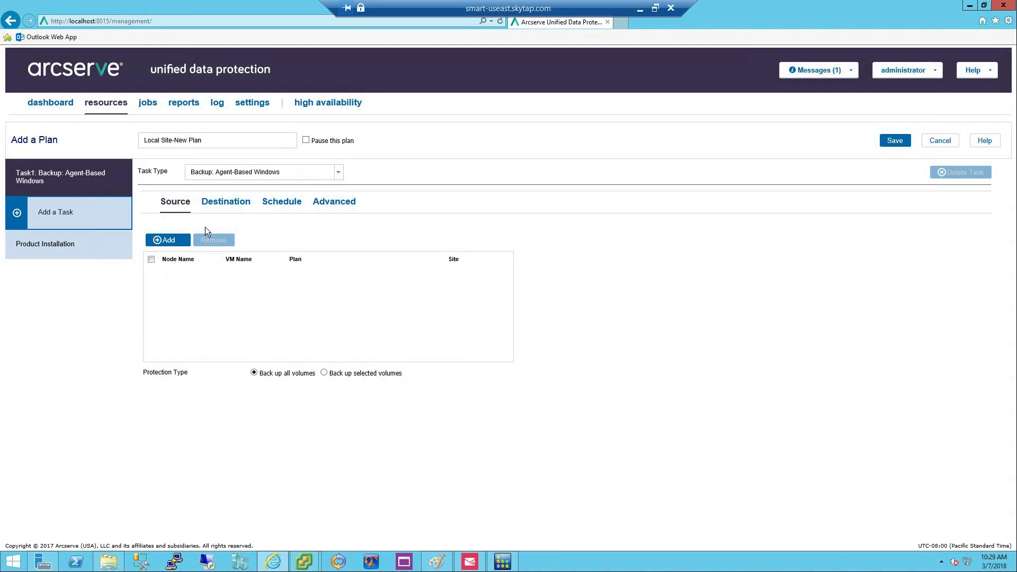
Try the Backup: Host-Based Agentless task type with manager.arcserve.lab as the backup proxy, and discard the new plan
click(339, 172)
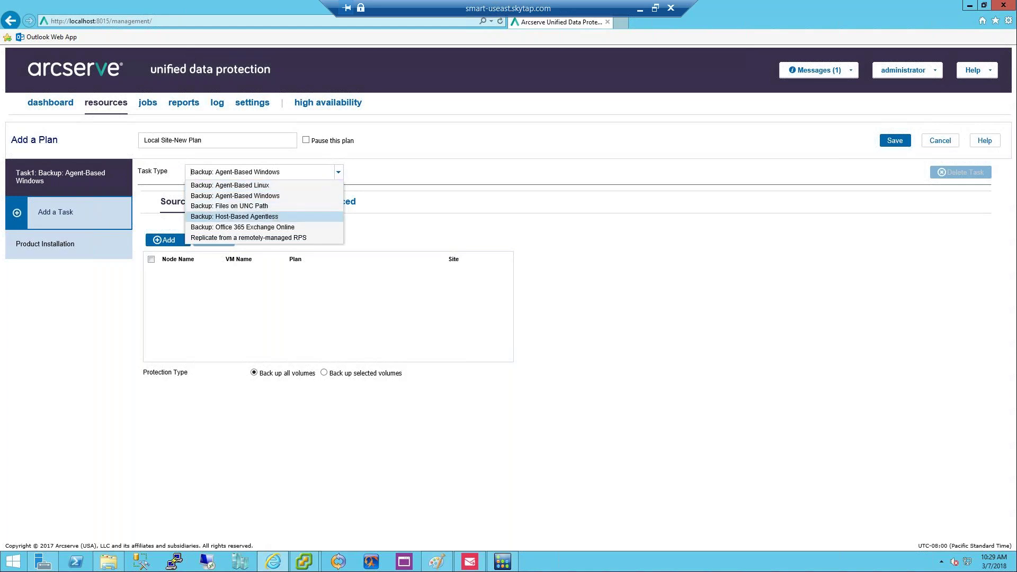
click(273, 216)
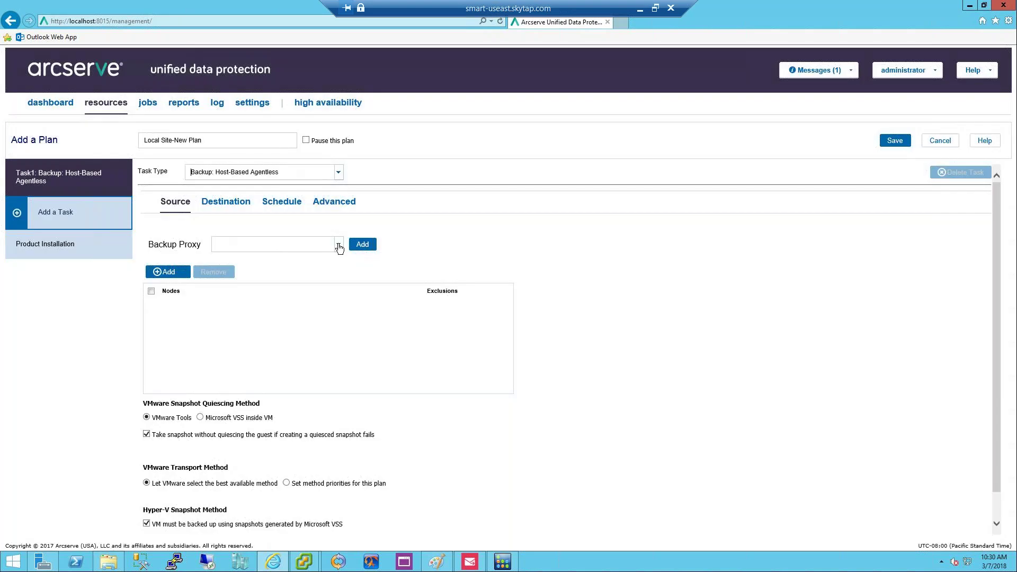
click(338, 247)
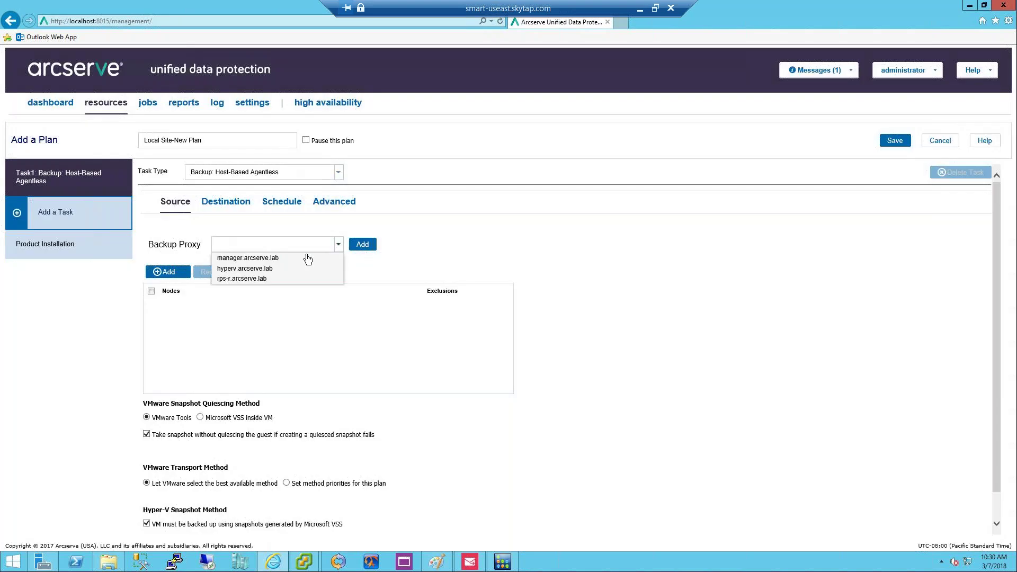
click(255, 258)
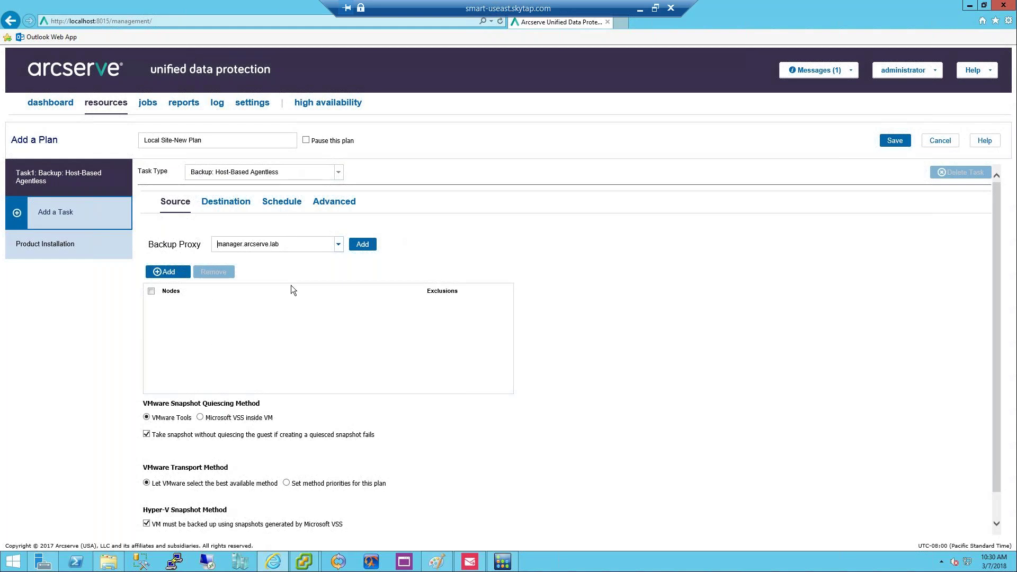
click(939, 141)
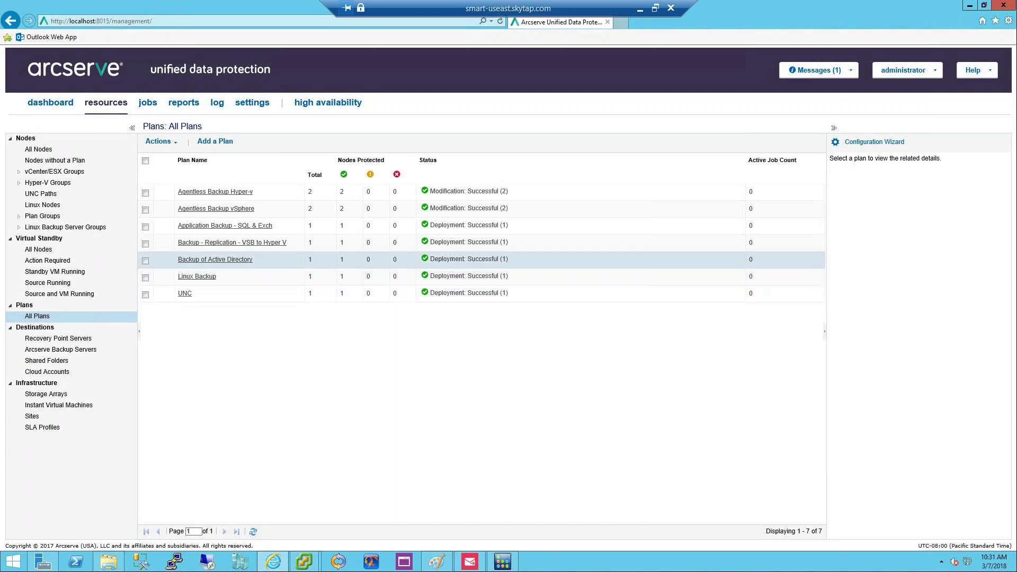
Open the plan "Backup - Replication - VSB to Hyper V" for modification and view its backup task's destination and schedule settings
click(231, 242)
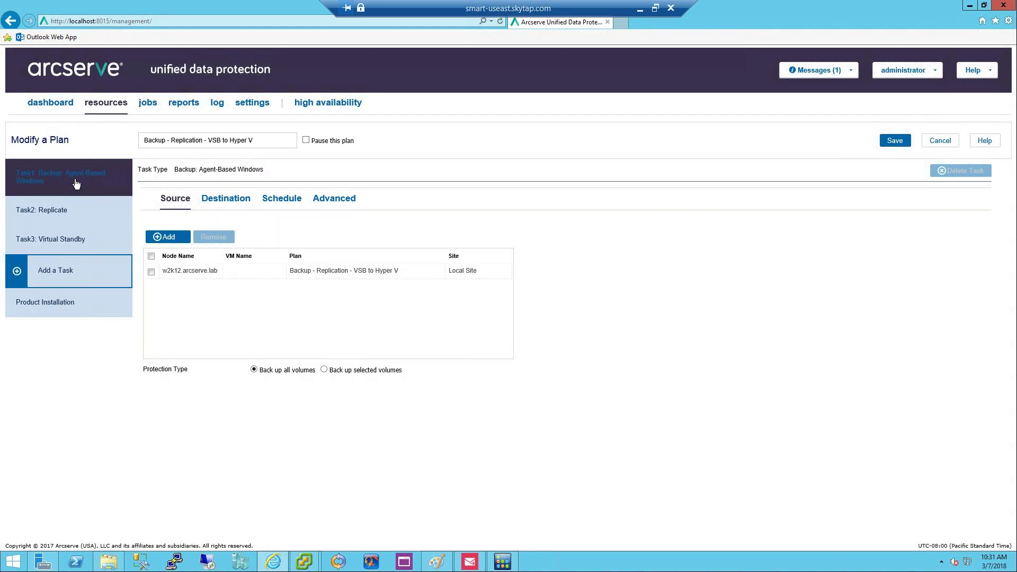
click(234, 198)
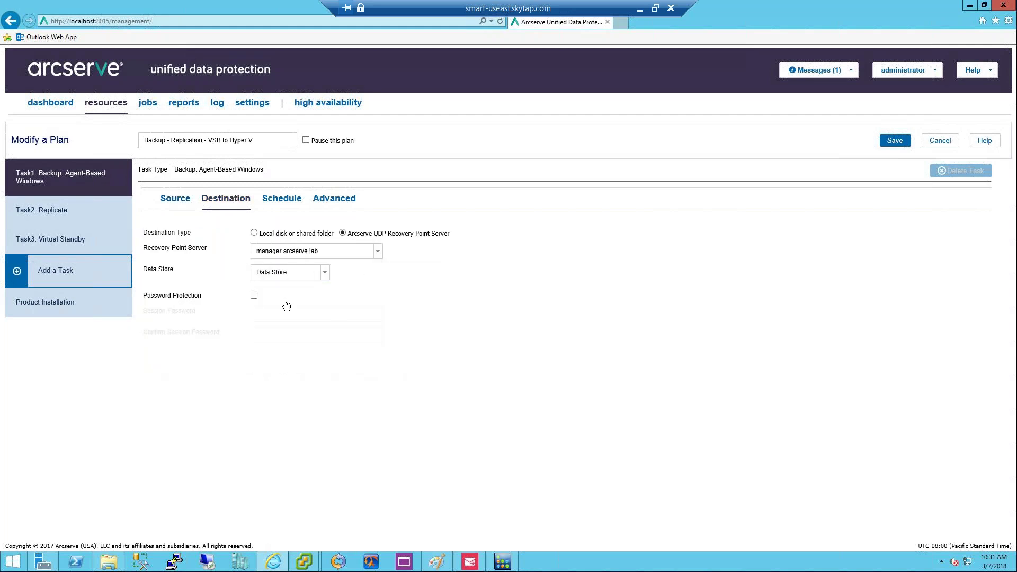
click(282, 205)
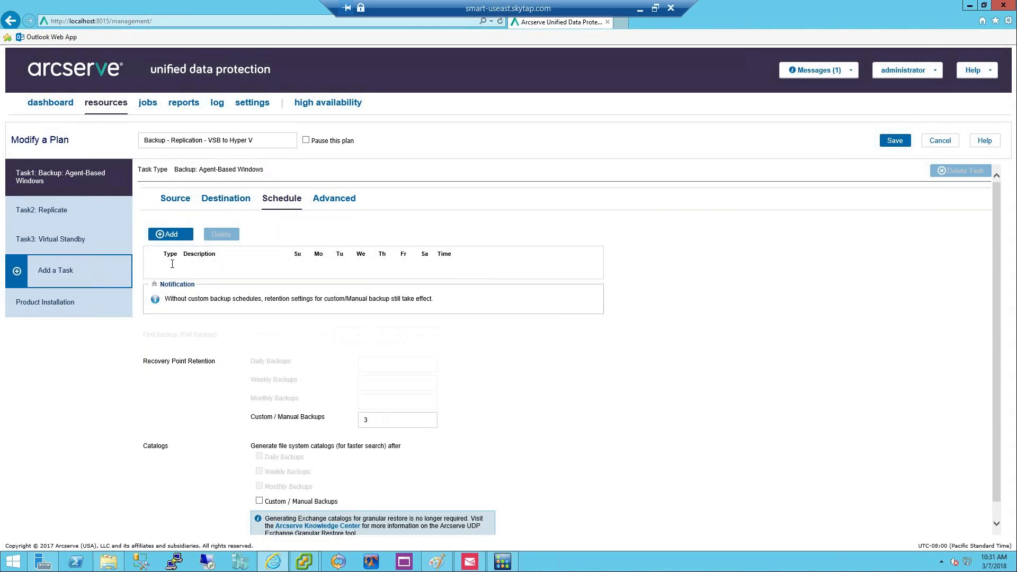
Add a daily incremental backup schedule at 10:00 PM, Monday to Thursday only, retaining 7 backups
click(171, 234)
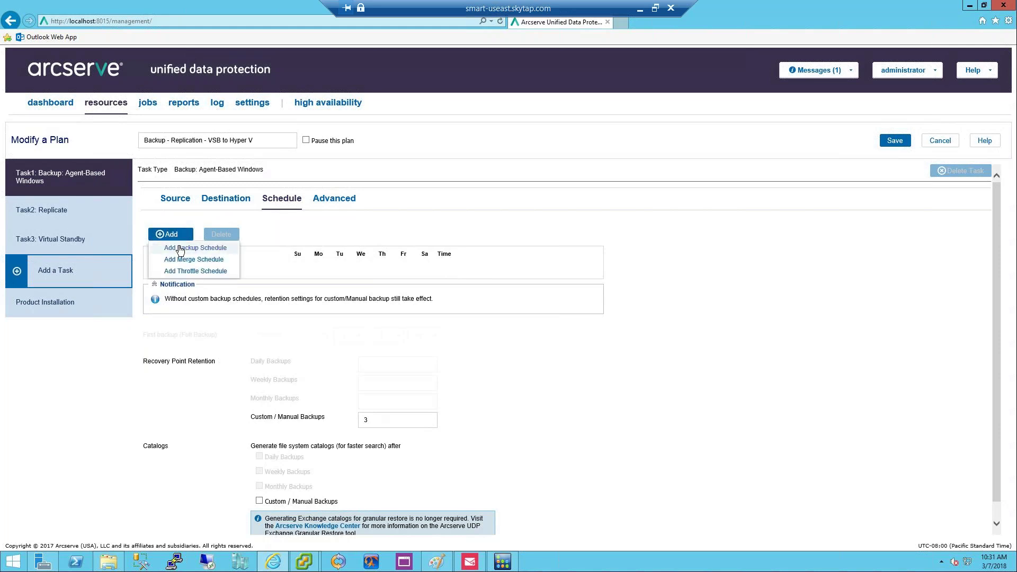
click(180, 248)
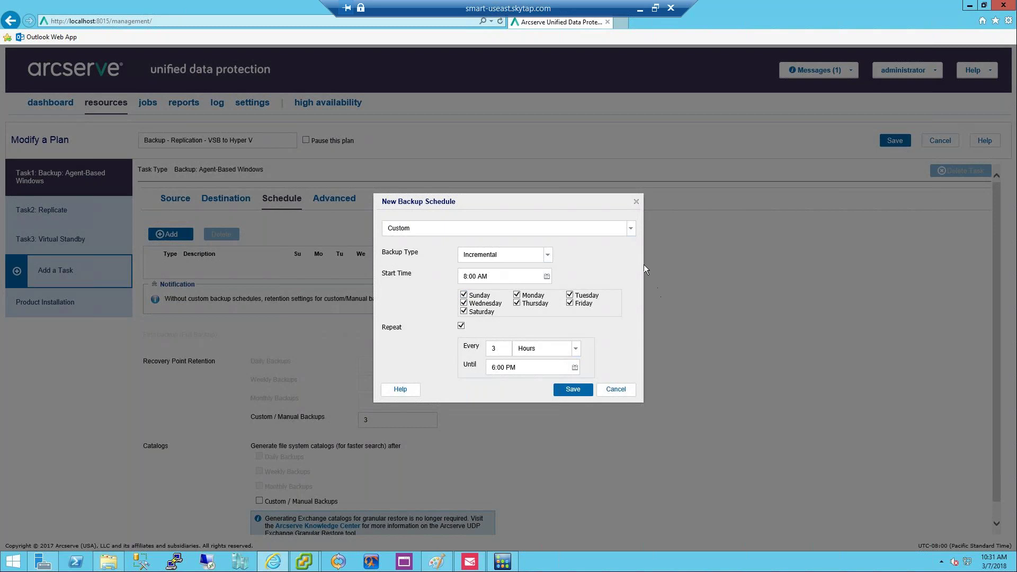
click(631, 230)
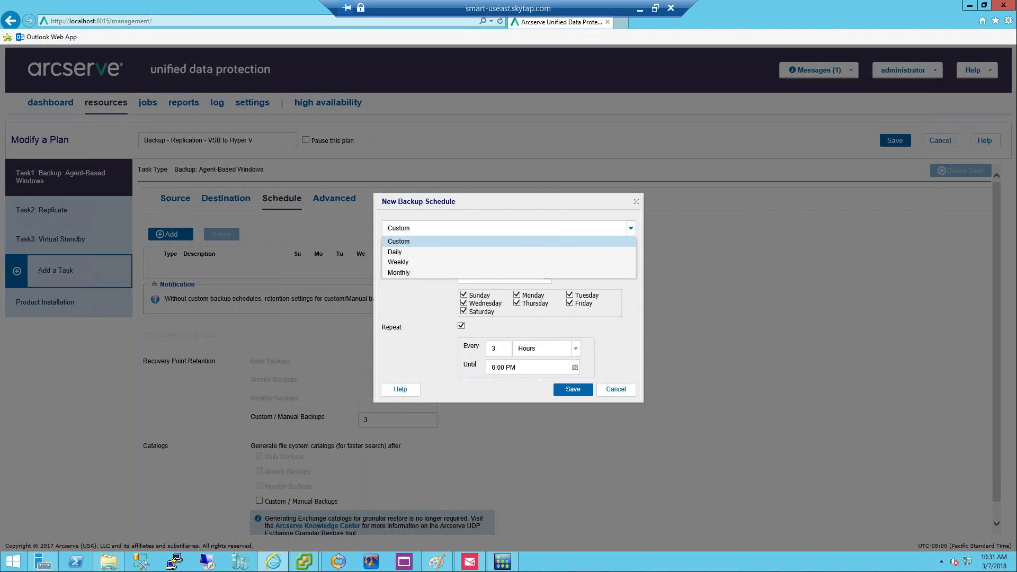
click(413, 252)
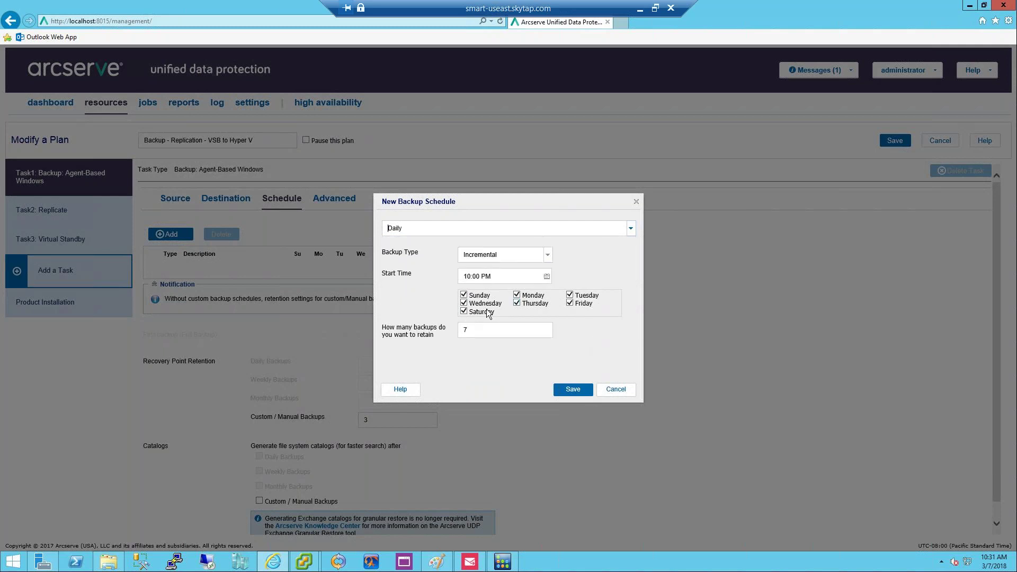
click(570, 303)
click(572, 389)
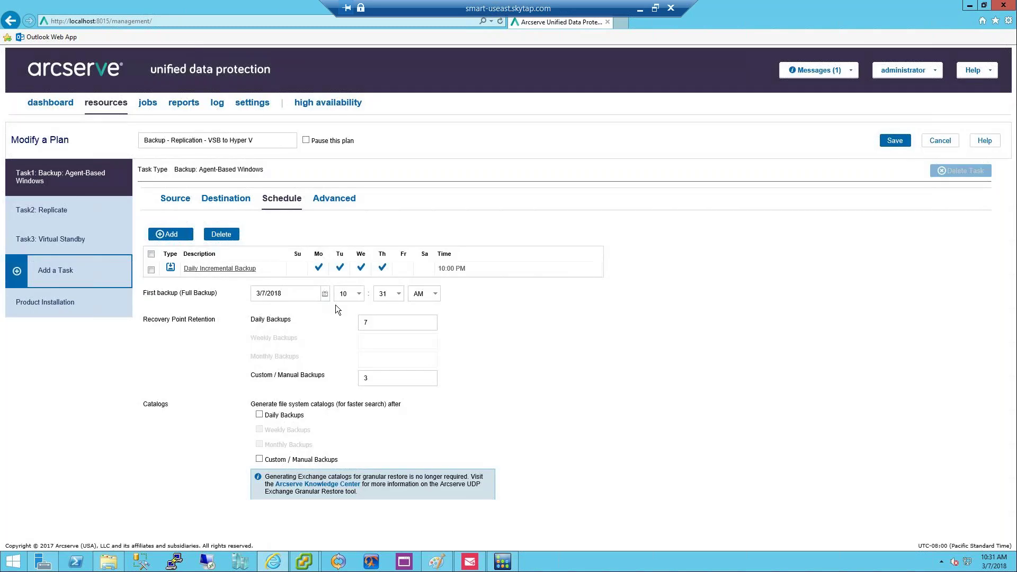
Add a weekly incremental backup schedule for Friday at 10:00 PM, retaining 5 backups
click(168, 235)
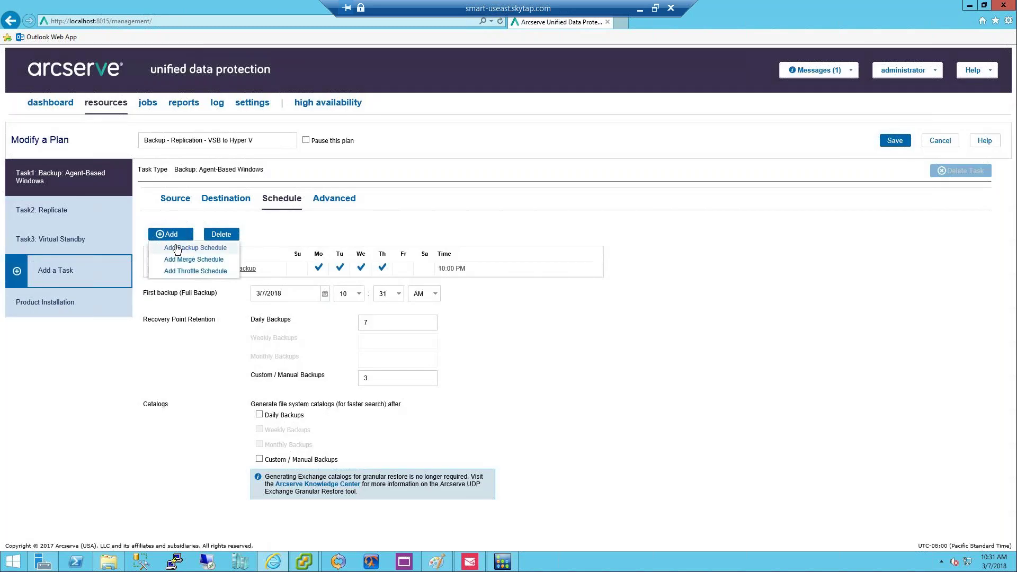
click(177, 248)
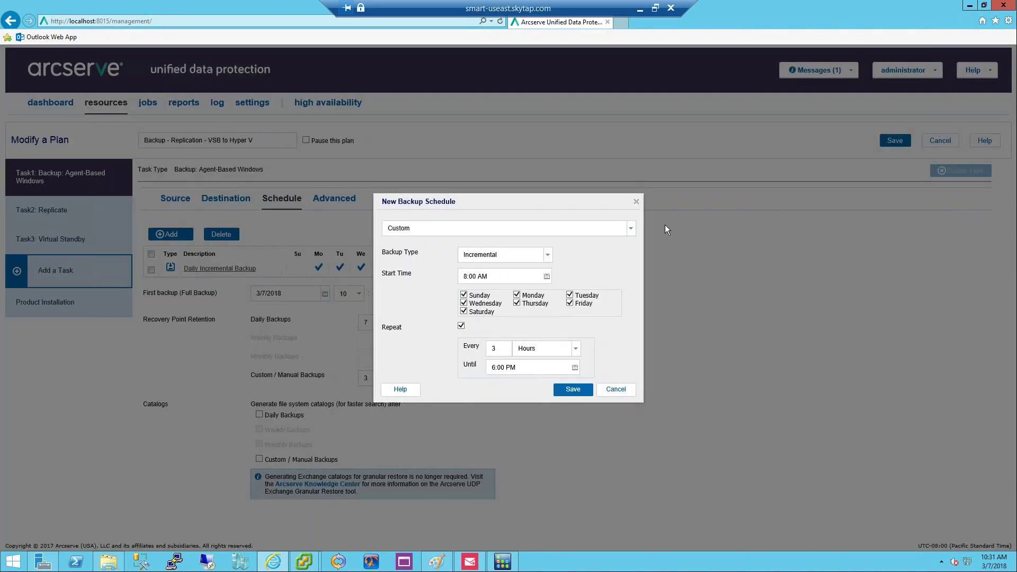
click(630, 229)
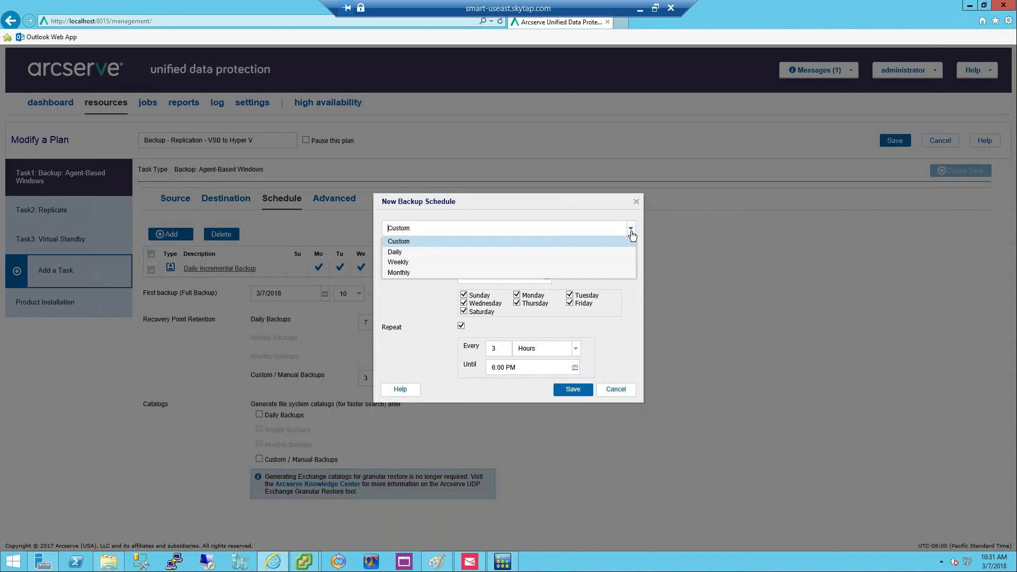
click(398, 262)
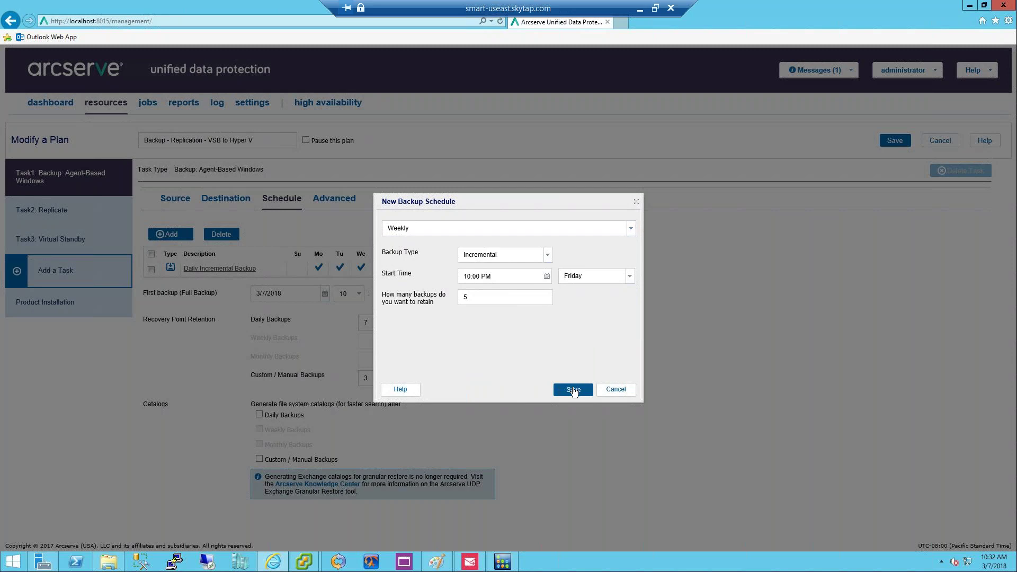
click(573, 390)
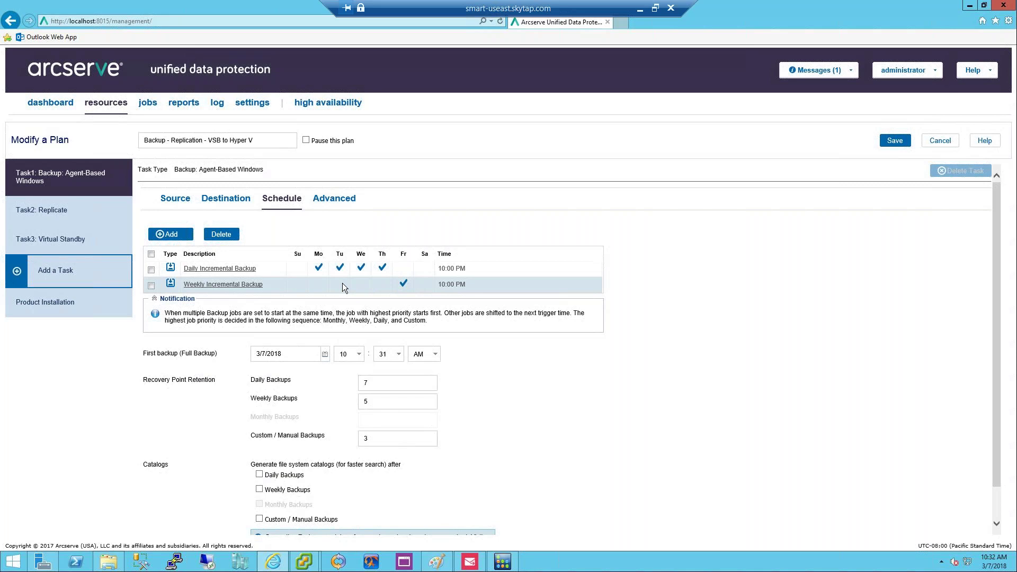
Add a monthly incremental backup schedule on day 1 at 10:00 PM, retaining 12 backups
click(165, 234)
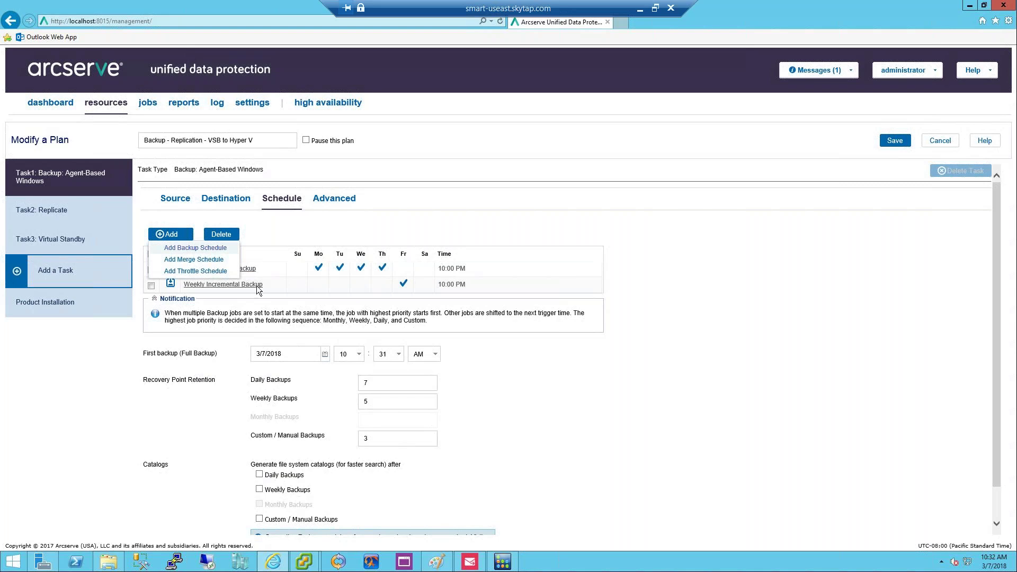
click(186, 248)
click(630, 232)
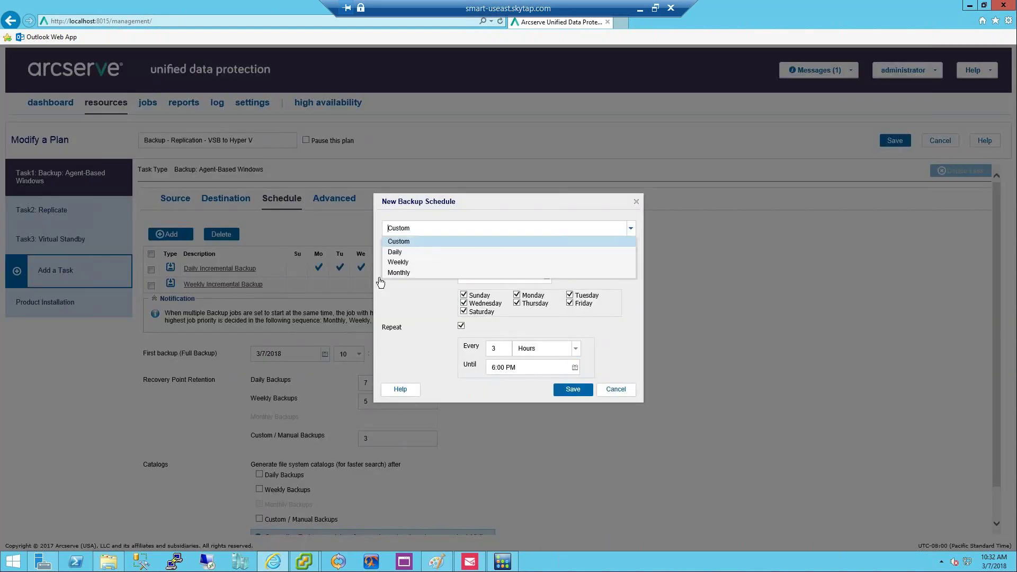
click(398, 272)
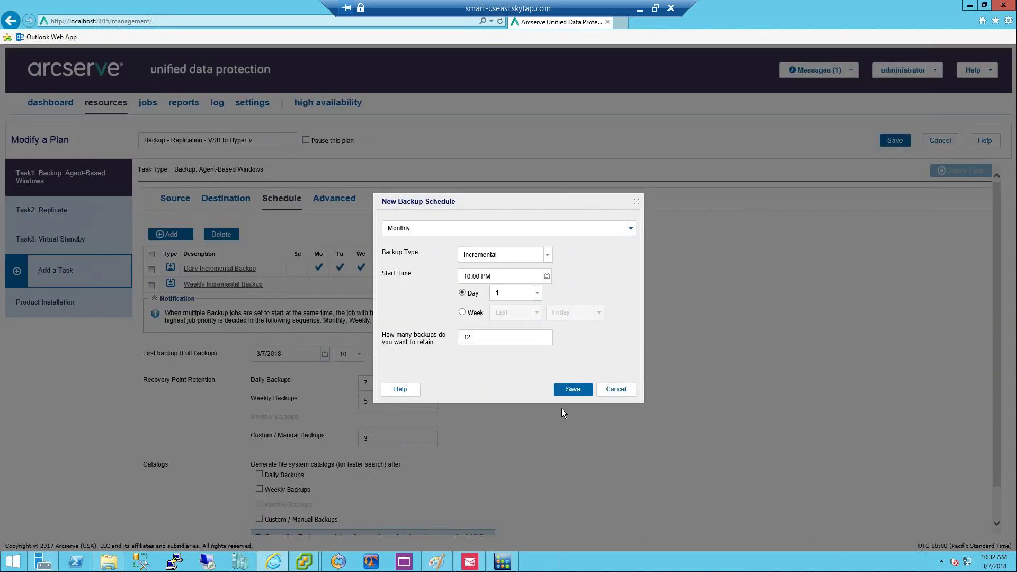
click(573, 389)
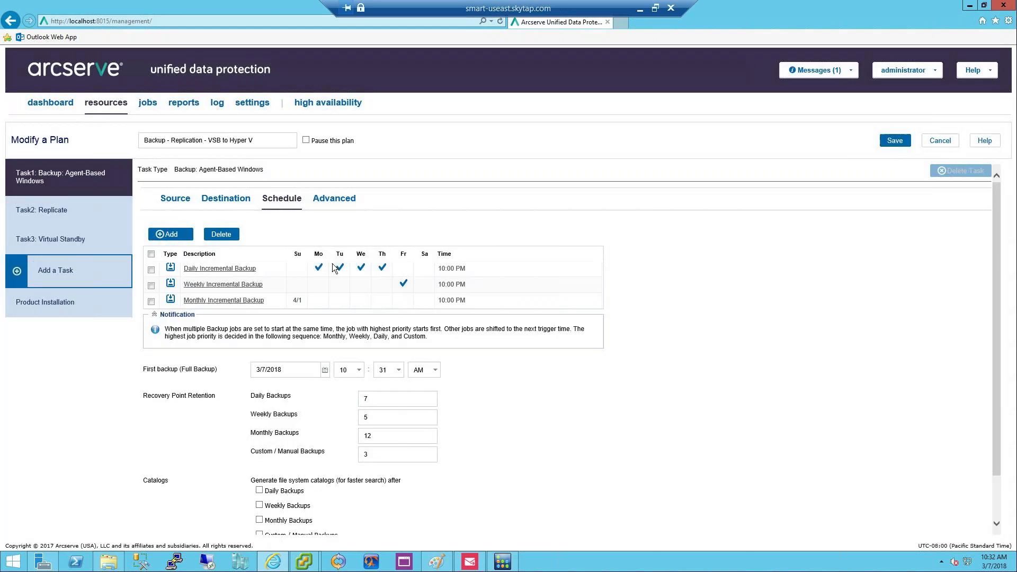
Add a custom incremental backup schedule that repeats every day of the week from 8:00 AM until 6:00 PM
click(179, 240)
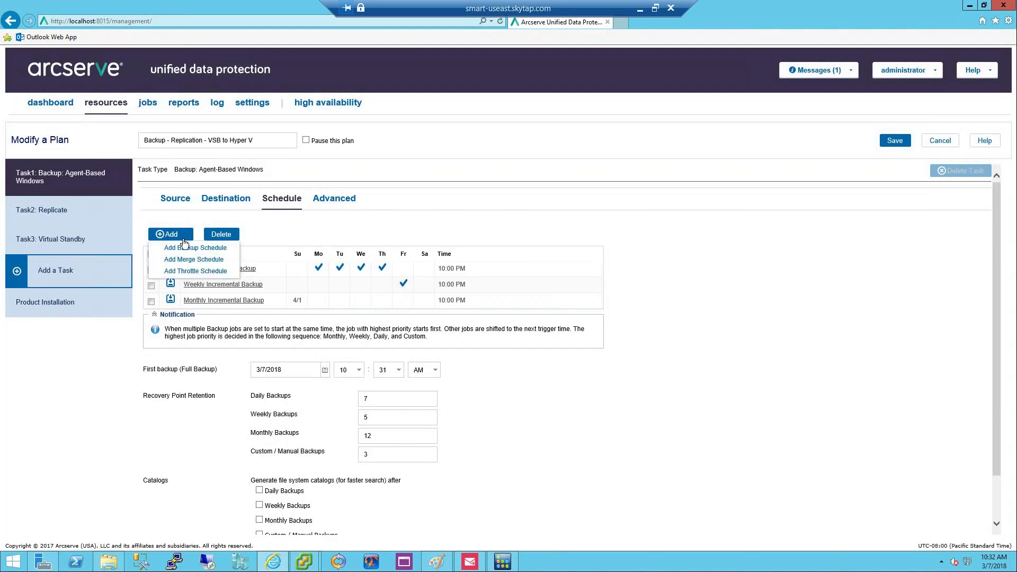
click(187, 249)
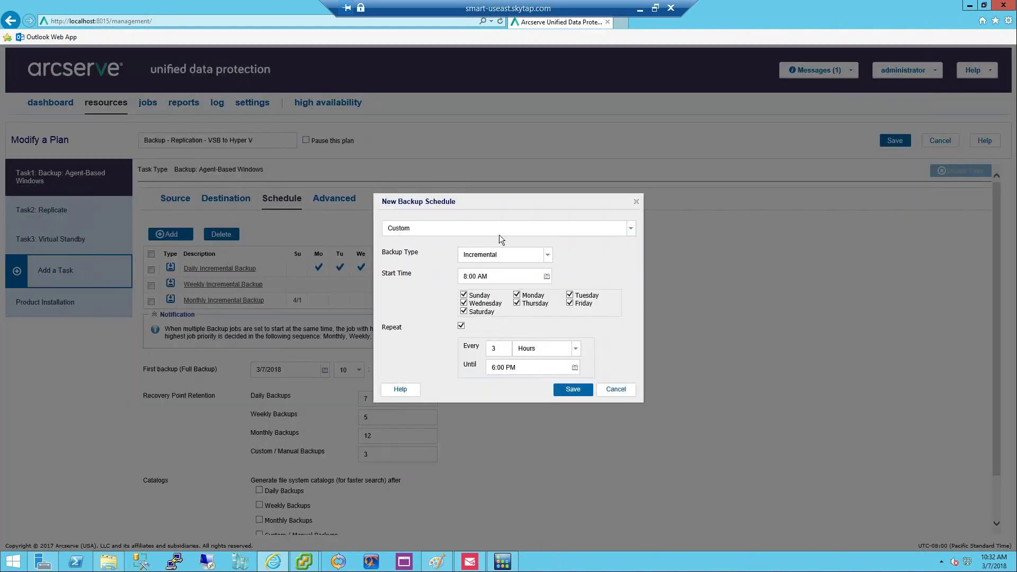
click(631, 230)
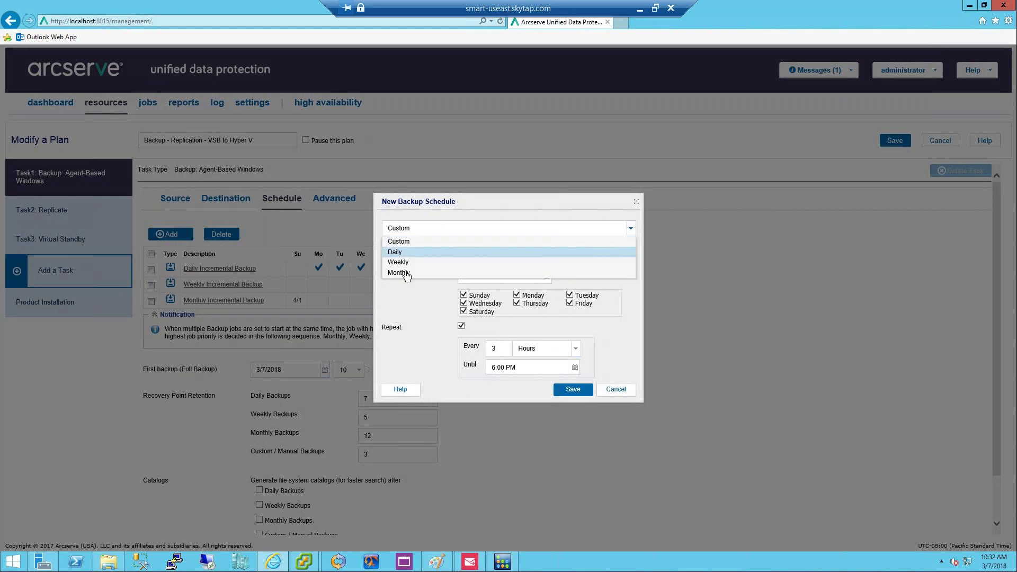
click(409, 242)
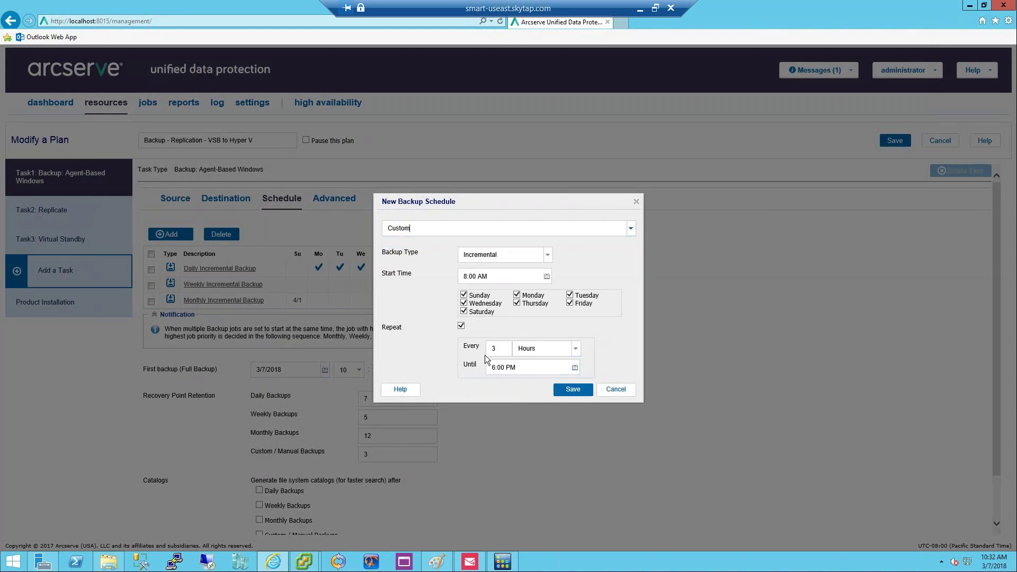
click(575, 349)
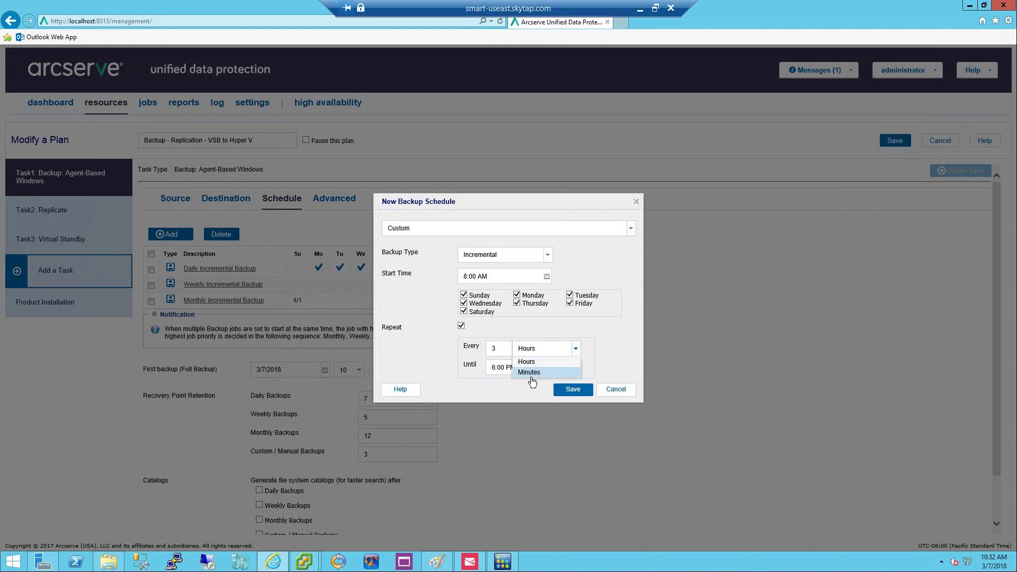
click(628, 333)
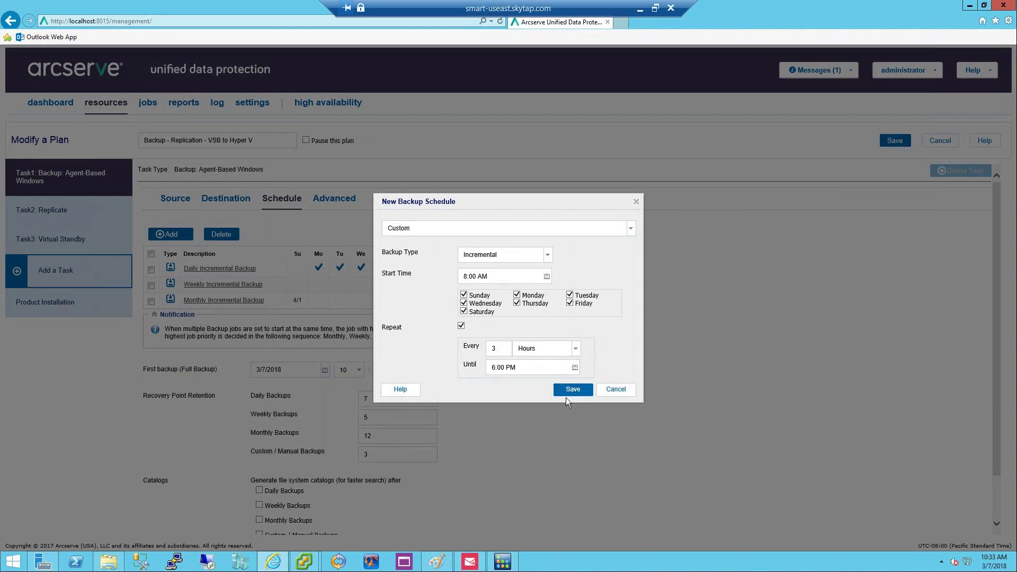
click(575, 348)
click(529, 374)
click(580, 392)
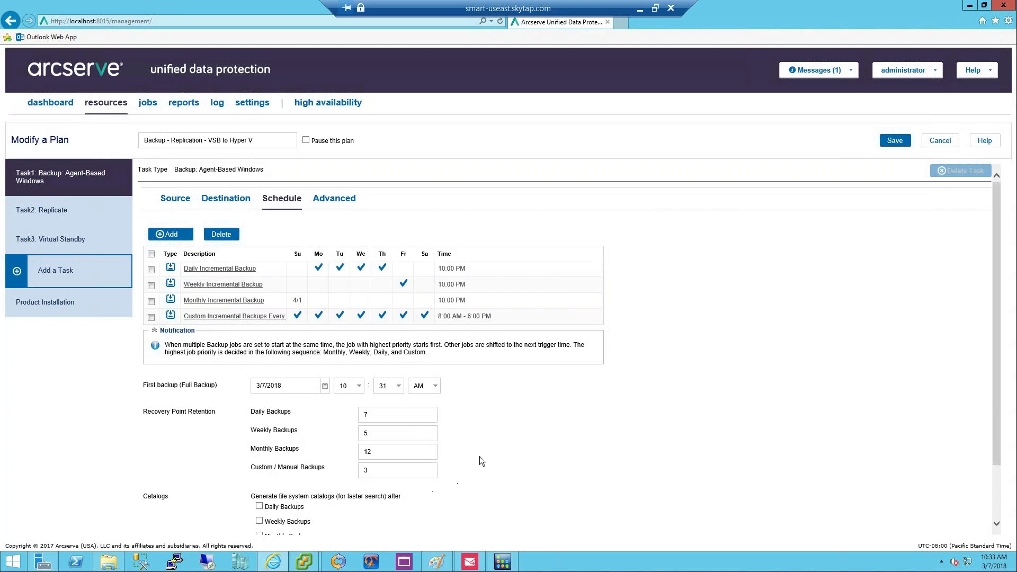
Enable file system catalog generation for daily, weekly and monthly backups, and set custom/manual backup retention to 10
scroll(479, 456, down, 3)
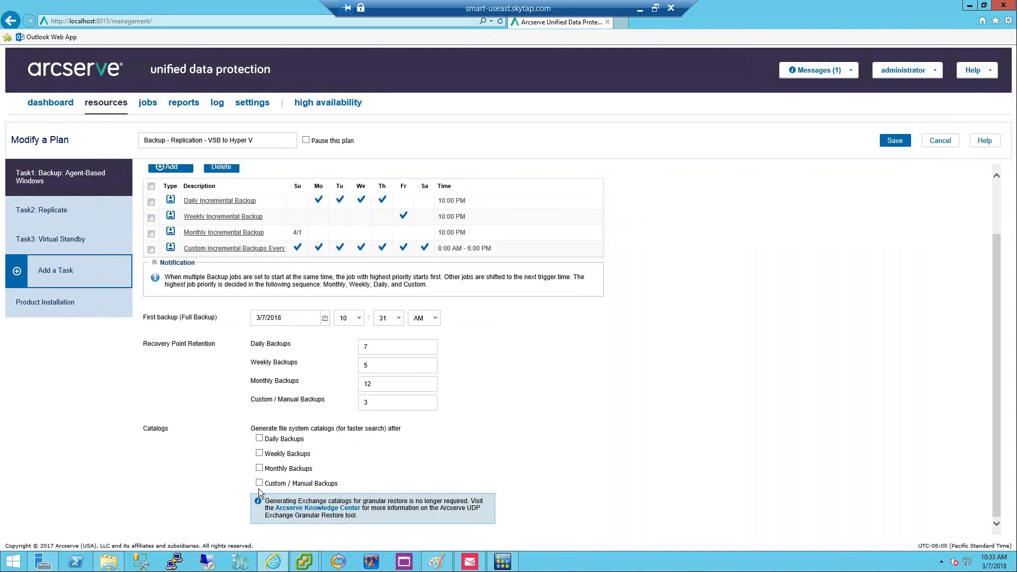
click(260, 468)
click(259, 454)
click(260, 439)
double_click(367, 403)
key(BackSpace)
text(10)
click(477, 440)
Add a merge schedule running every day of the week from 7:00 PM until 10:00 PM
scroll(289, 386, up, 2)
click(182, 224)
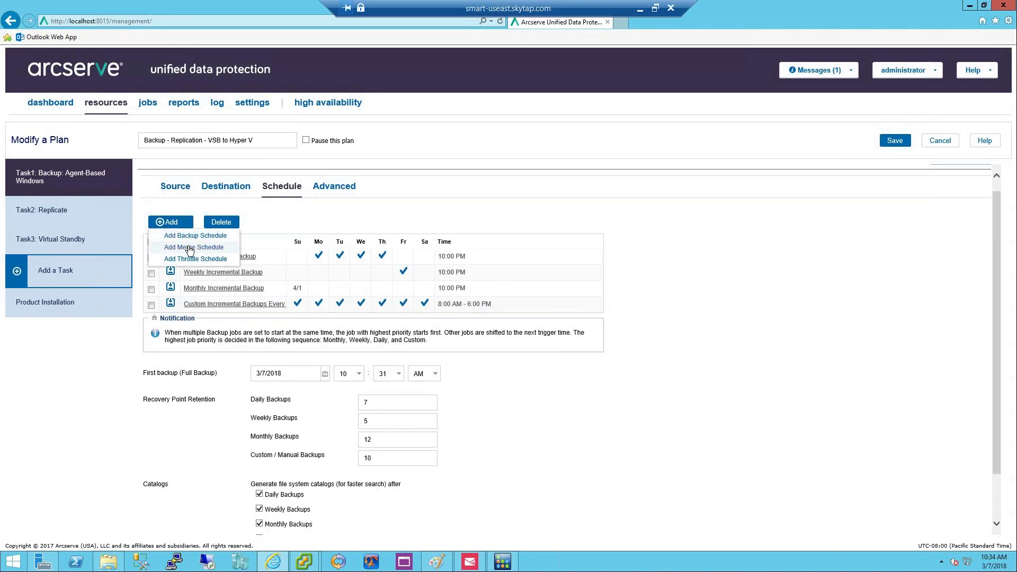
click(189, 245)
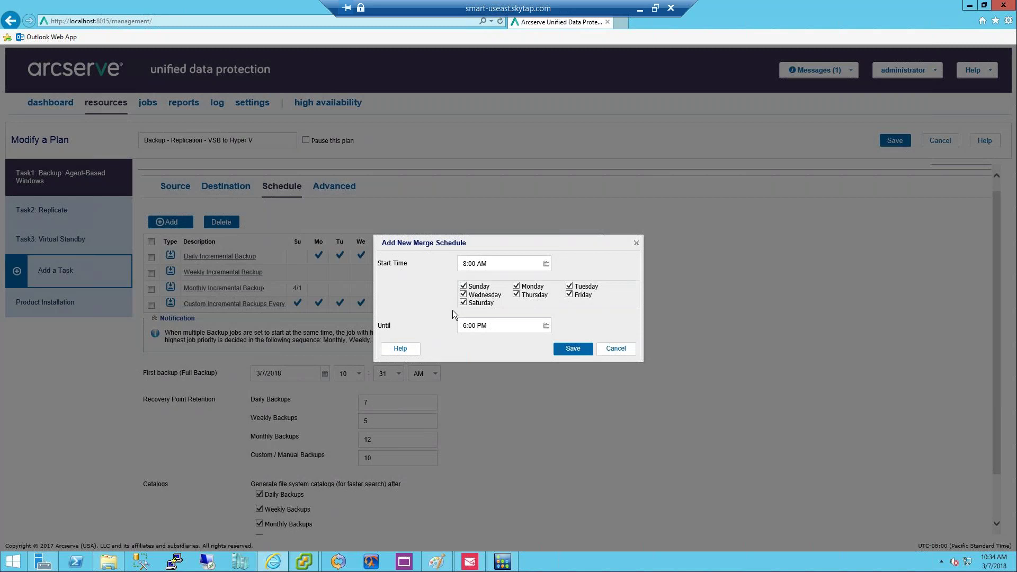
click(546, 265)
click(488, 321)
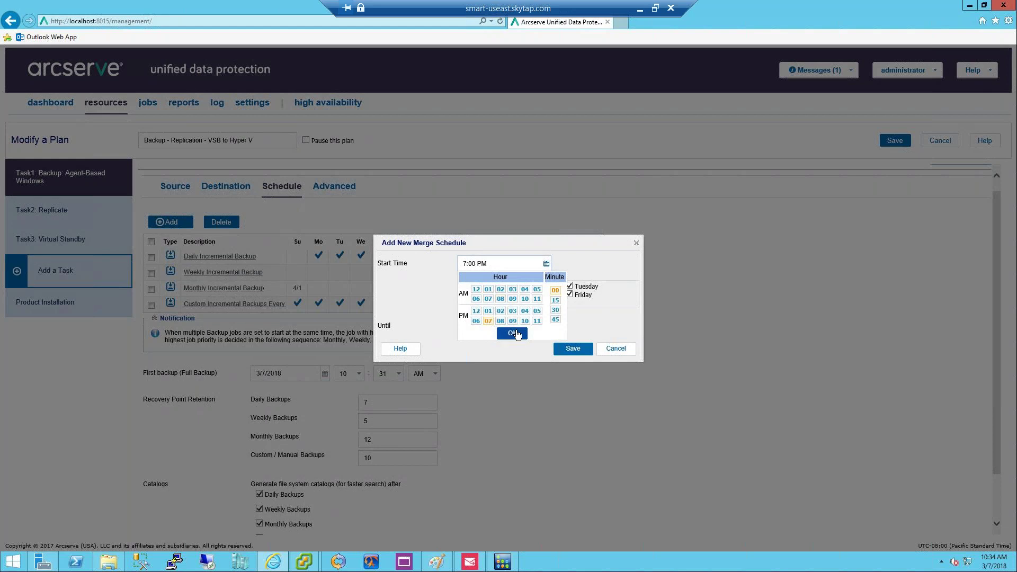
click(514, 333)
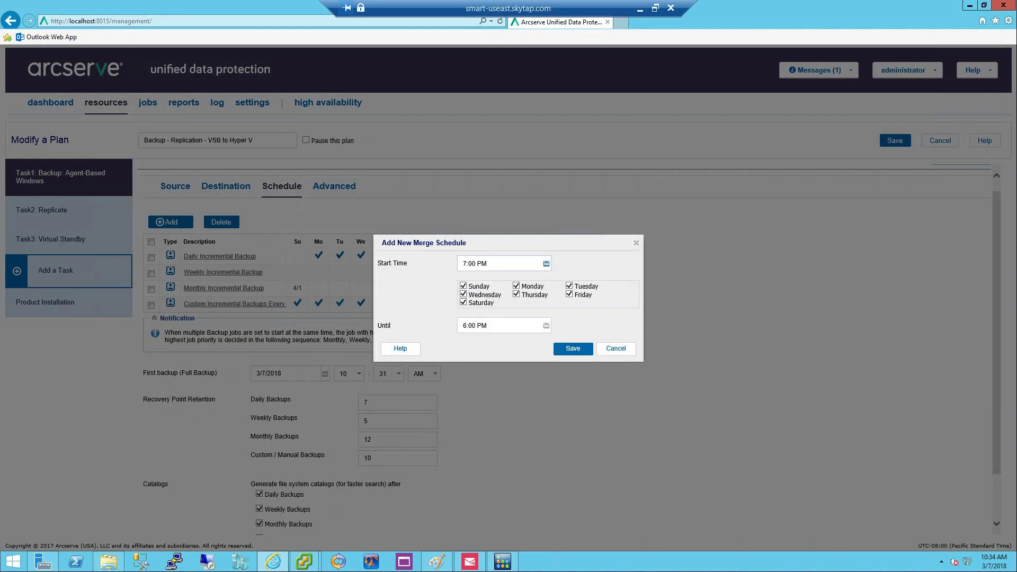
click(546, 326)
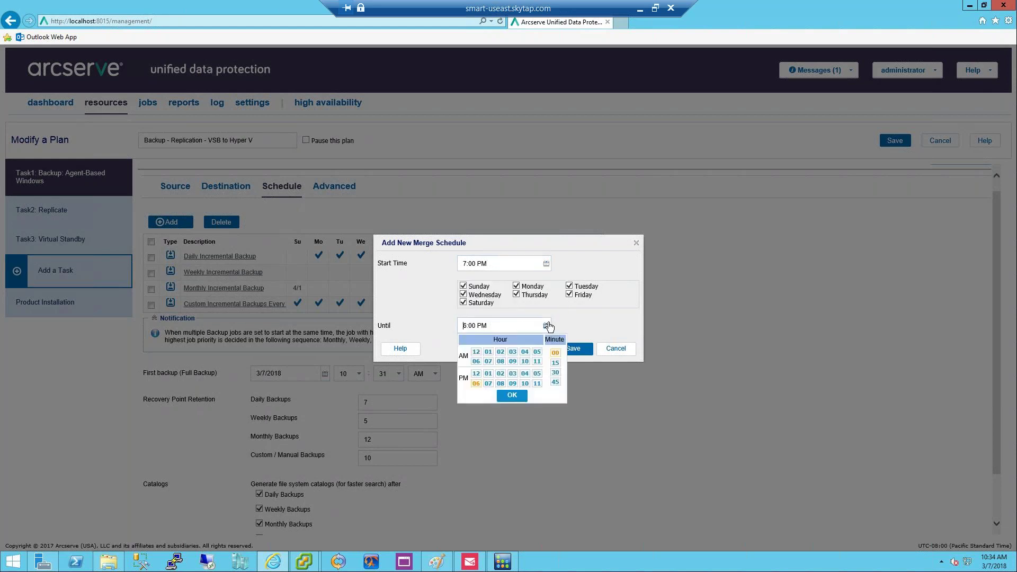
click(524, 383)
click(529, 395)
click(573, 350)
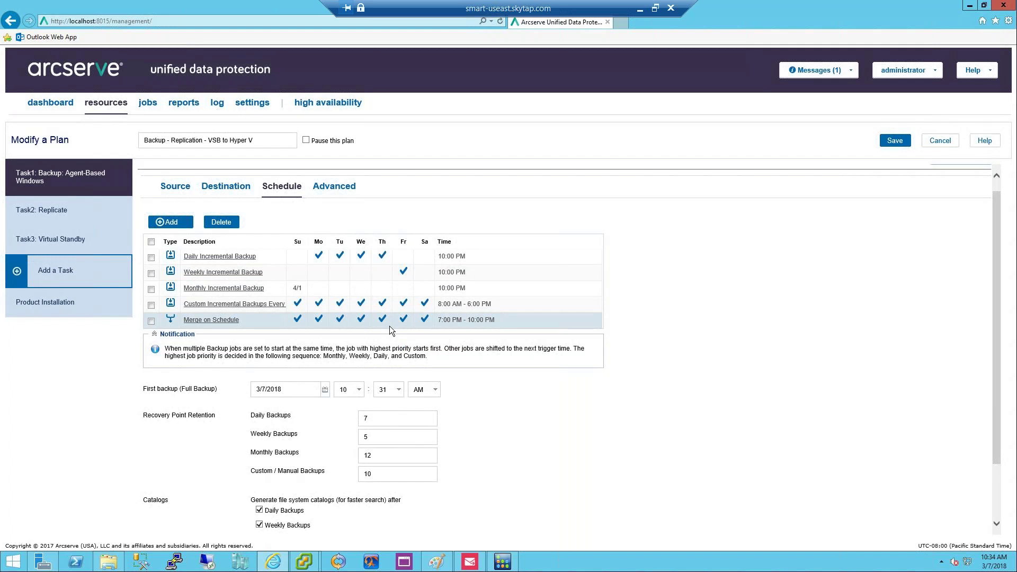
click(171, 222)
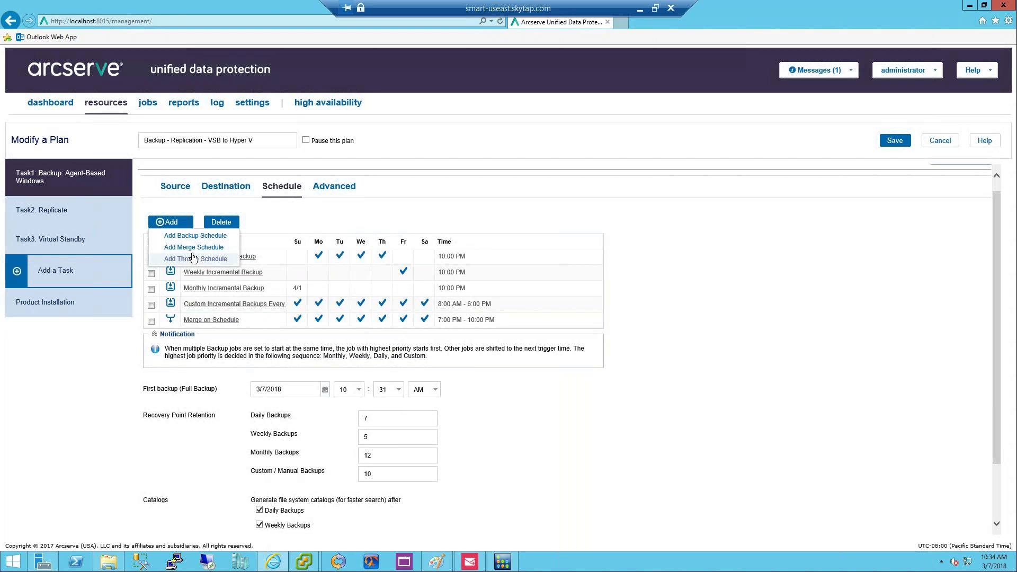
click(545, 447)
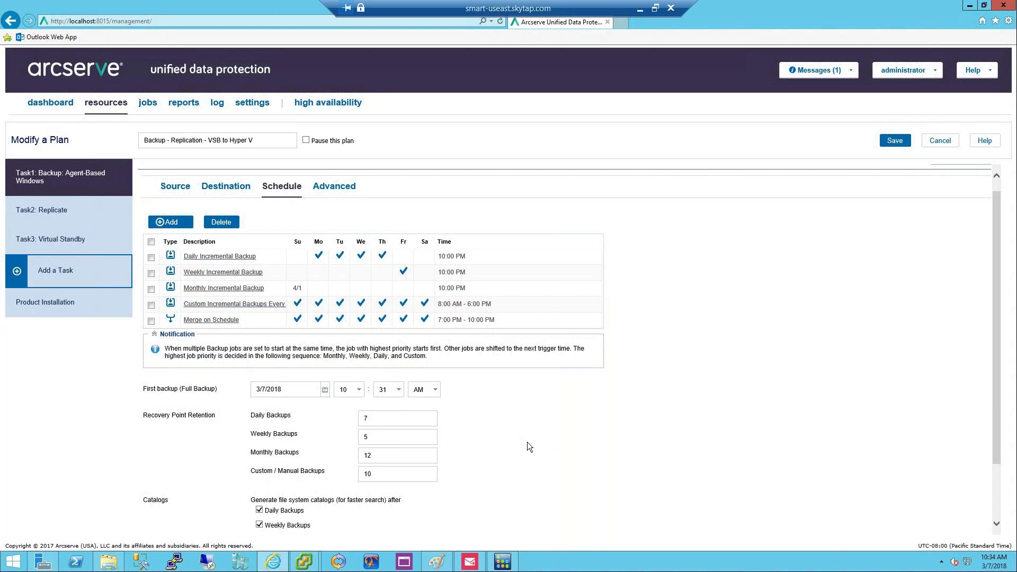
scroll(527, 441, down, 1)
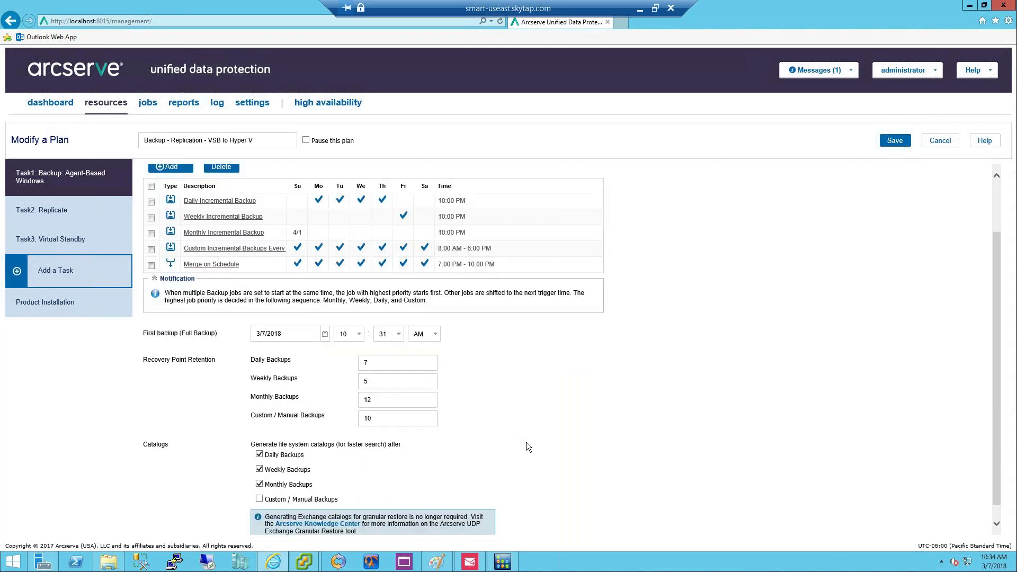
Review the Replicate task's source, destination, schedule and retention settings, and its email alert options
click(56, 212)
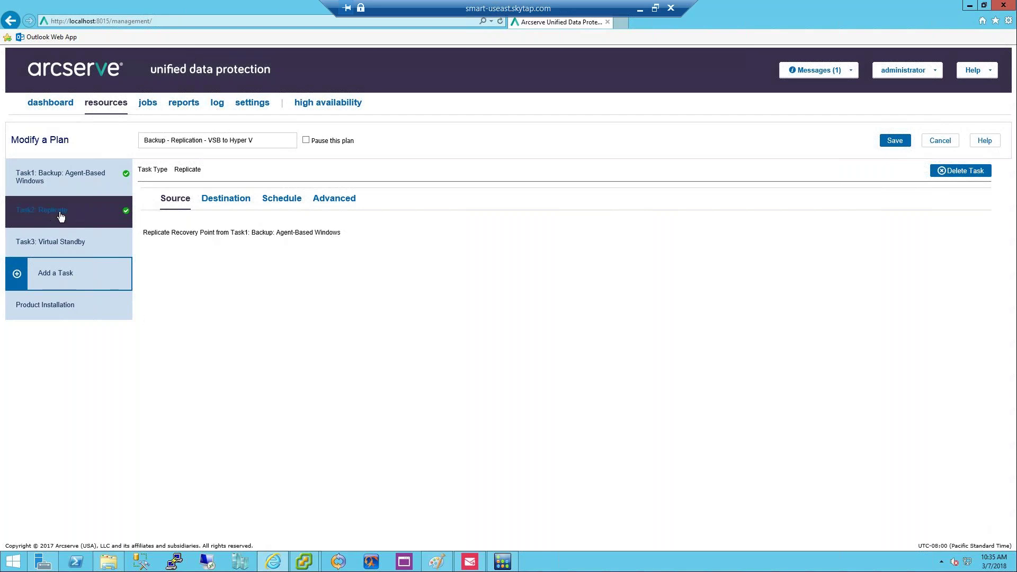
click(215, 206)
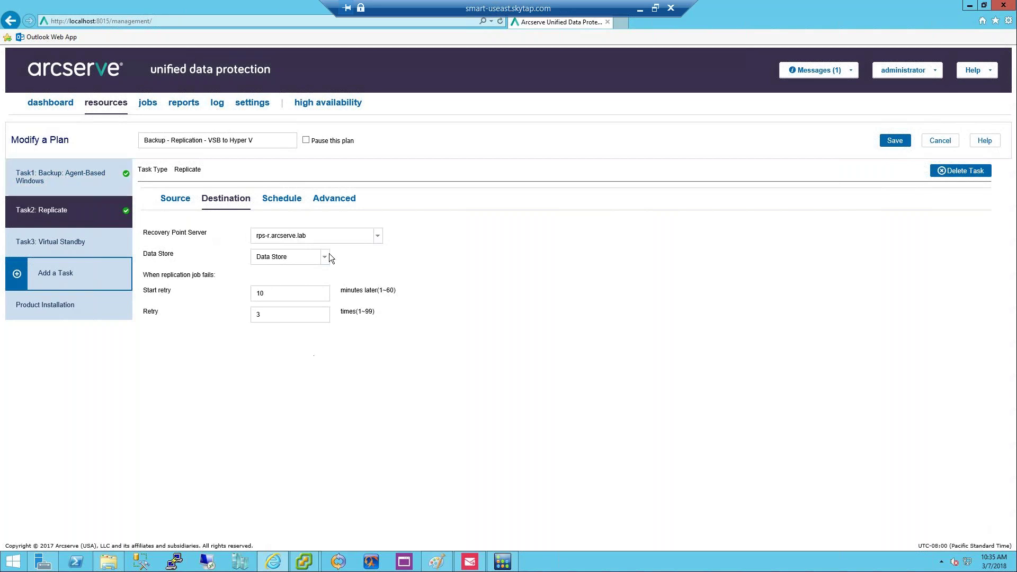
click(282, 198)
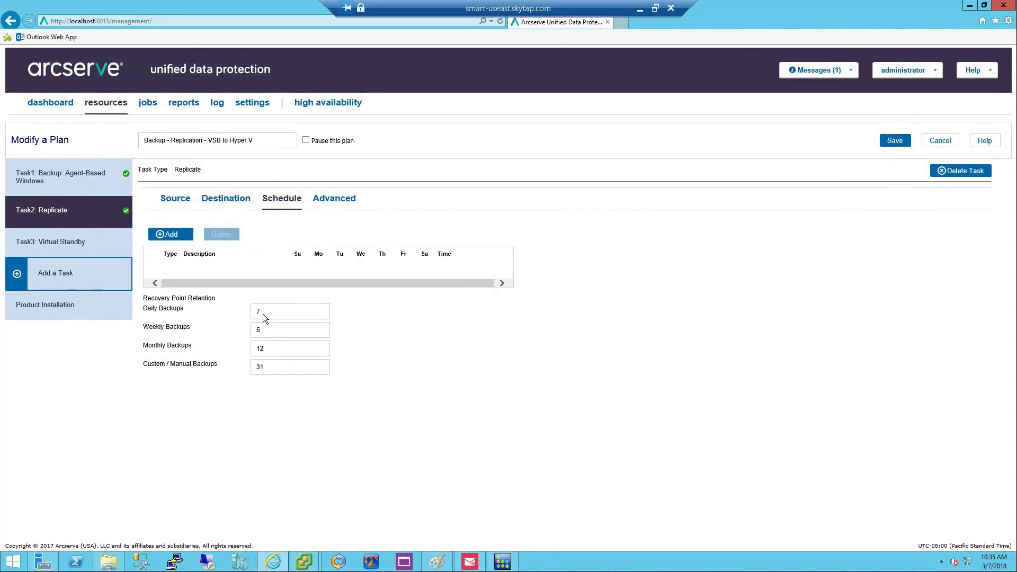
click(169, 235)
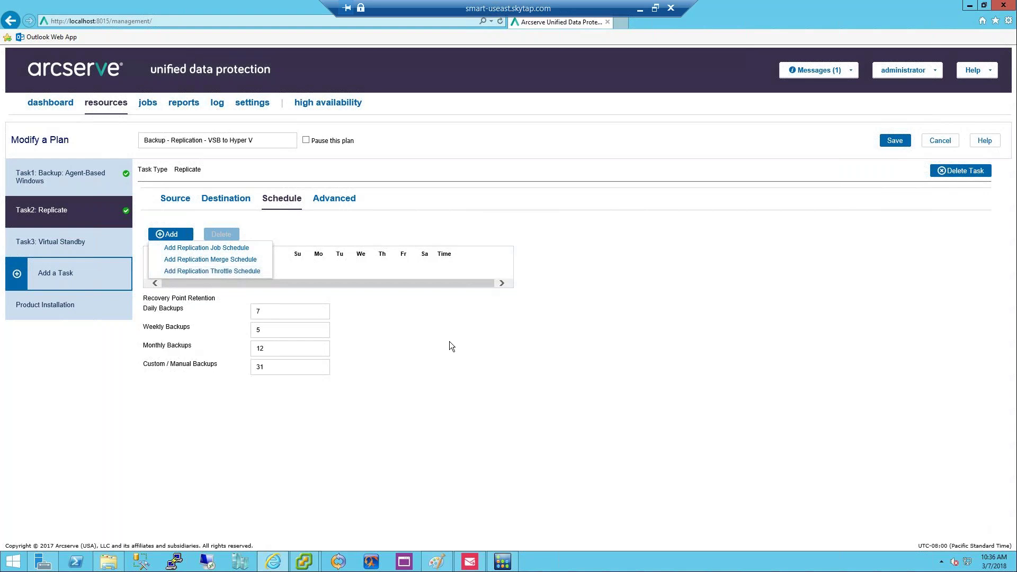
click(424, 344)
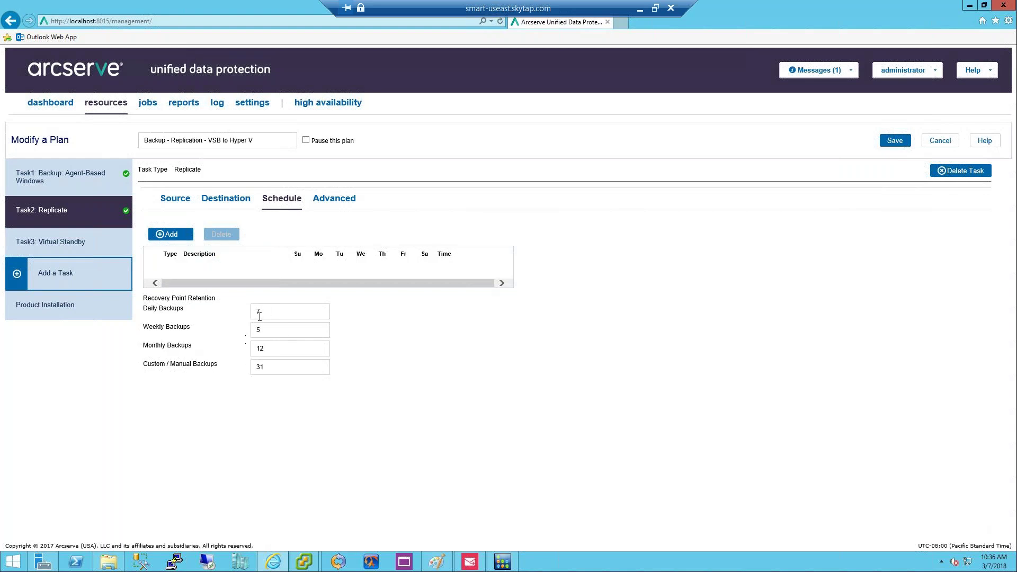
click(329, 200)
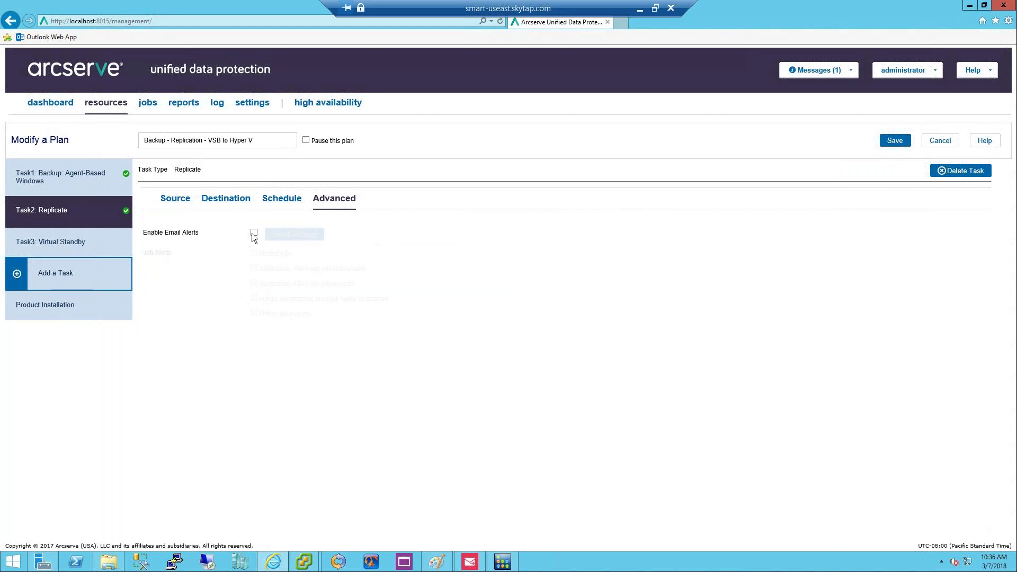
click(253, 233)
click(254, 233)
Review the Virtual Standby task's source, virtualization server, virtual machine and advanced settings, and cancel the plan modification
click(67, 243)
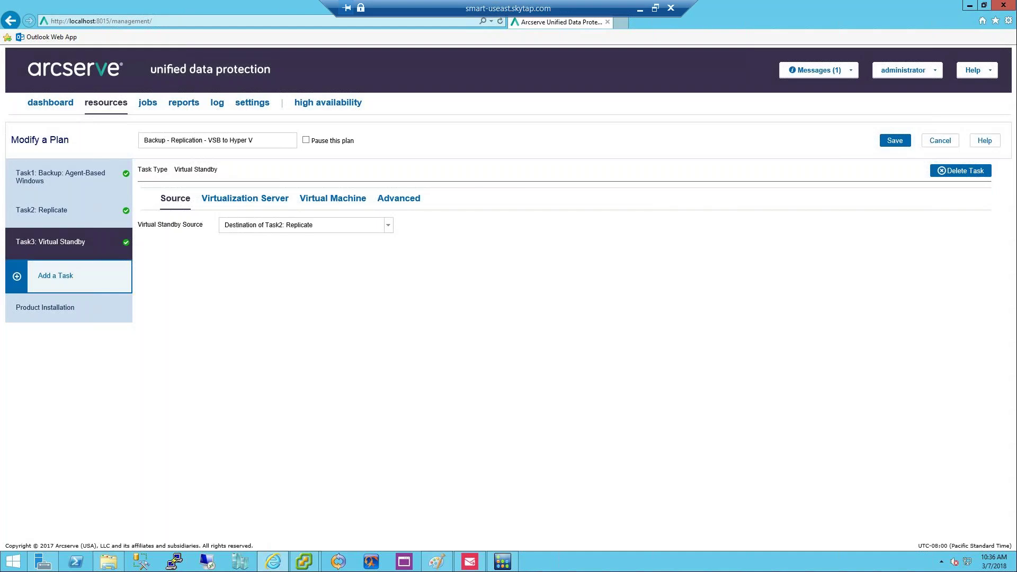
click(388, 226)
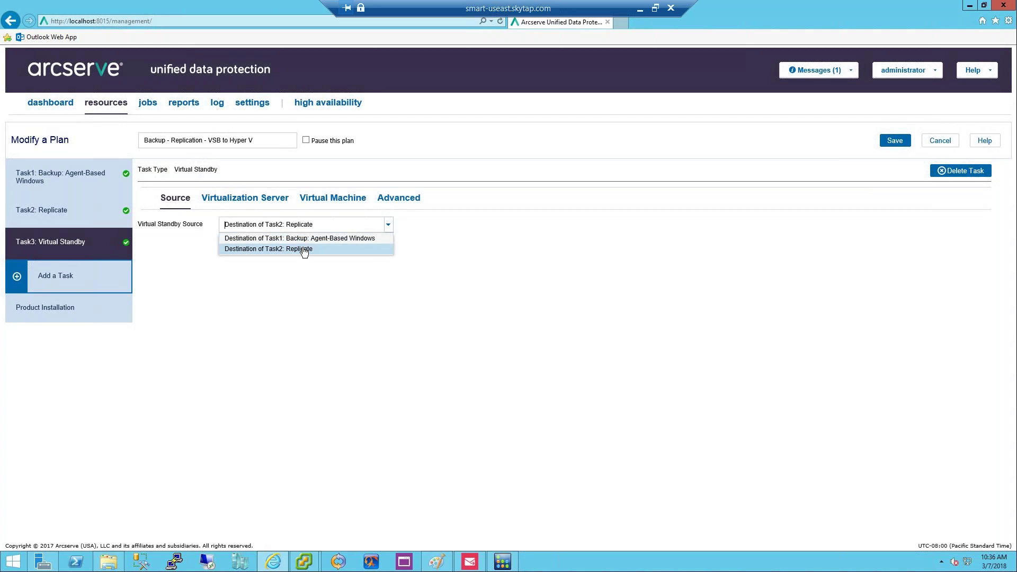
click(304, 297)
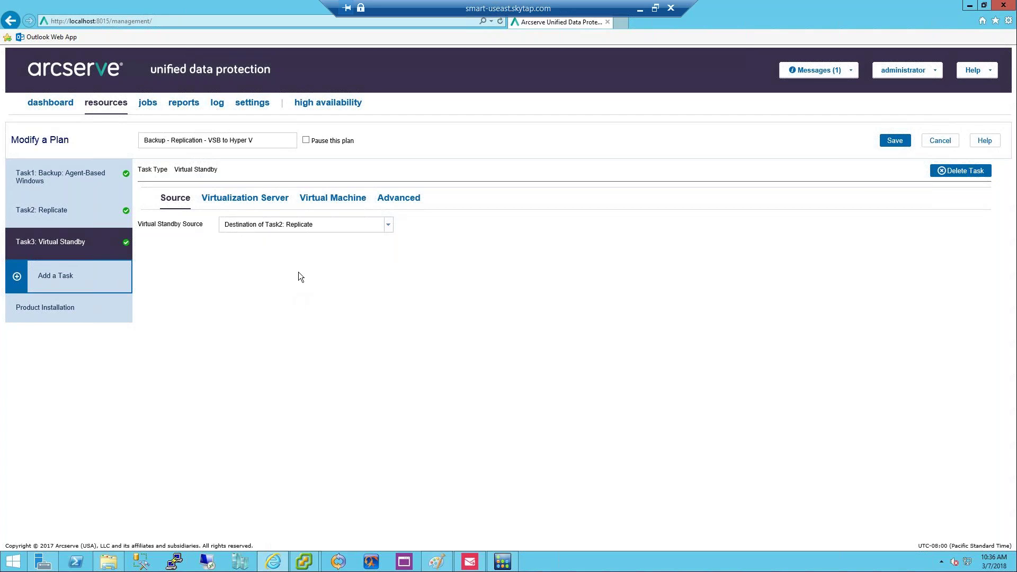
click(249, 201)
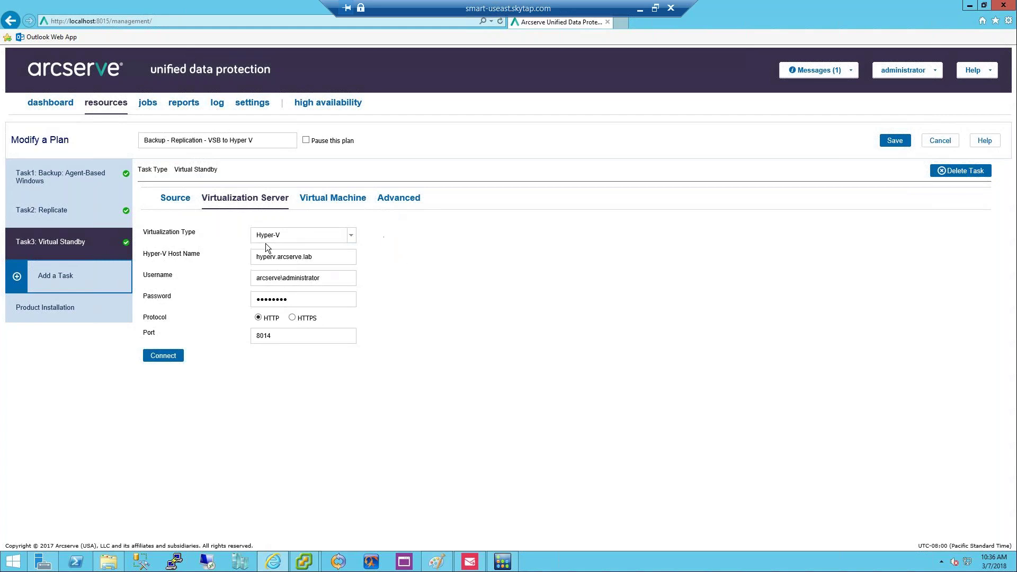
click(351, 236)
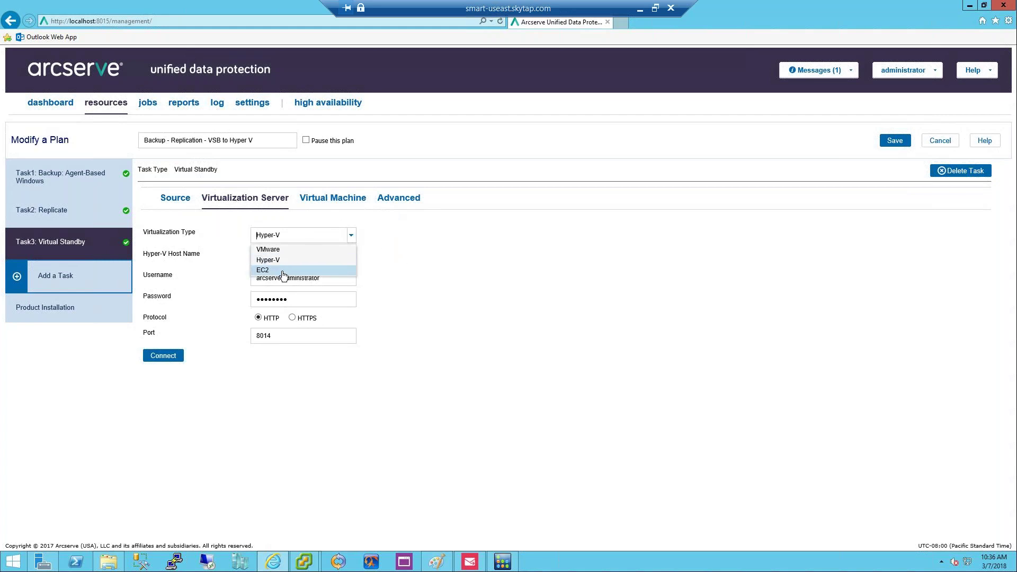
click(448, 263)
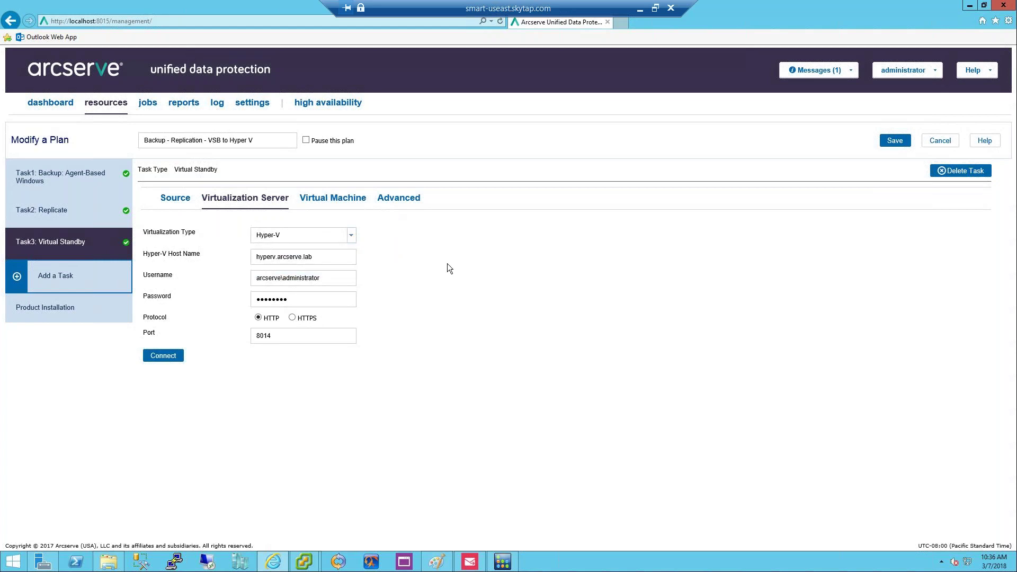
click(316, 202)
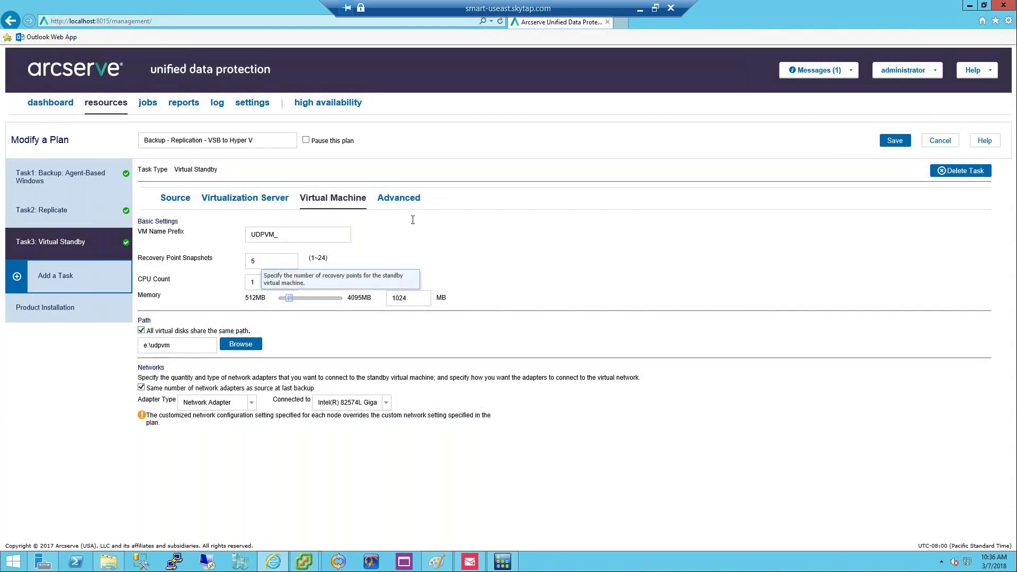
click(409, 200)
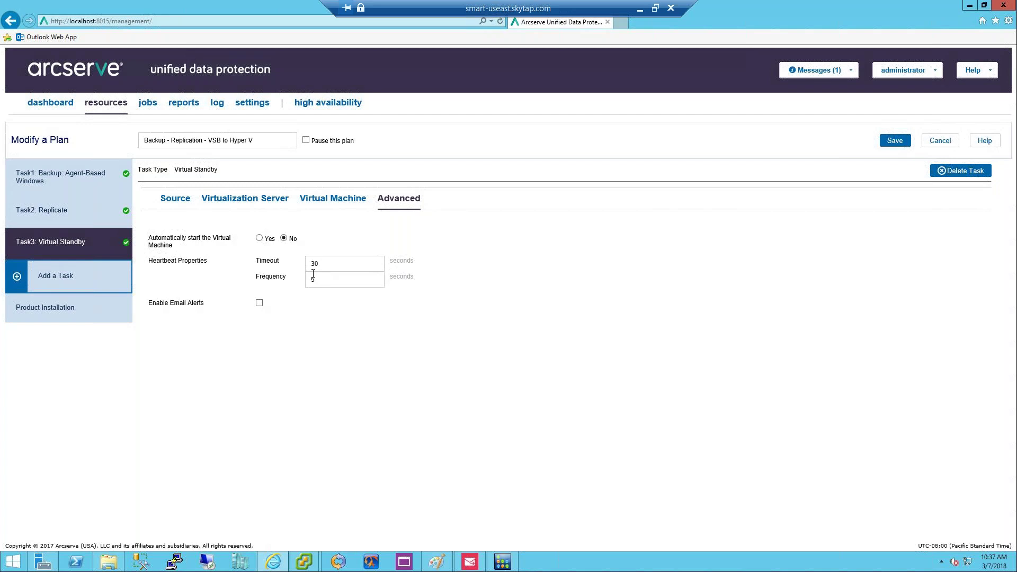
click(939, 141)
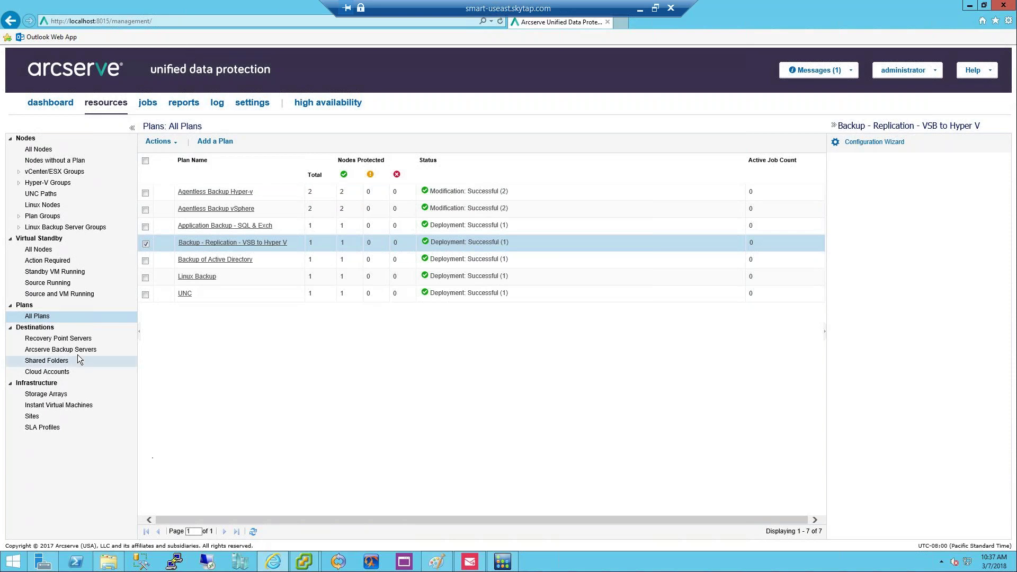
Show all nodes and examine the actions available for the w2k12vm1.arcserve.lab node
click(38, 149)
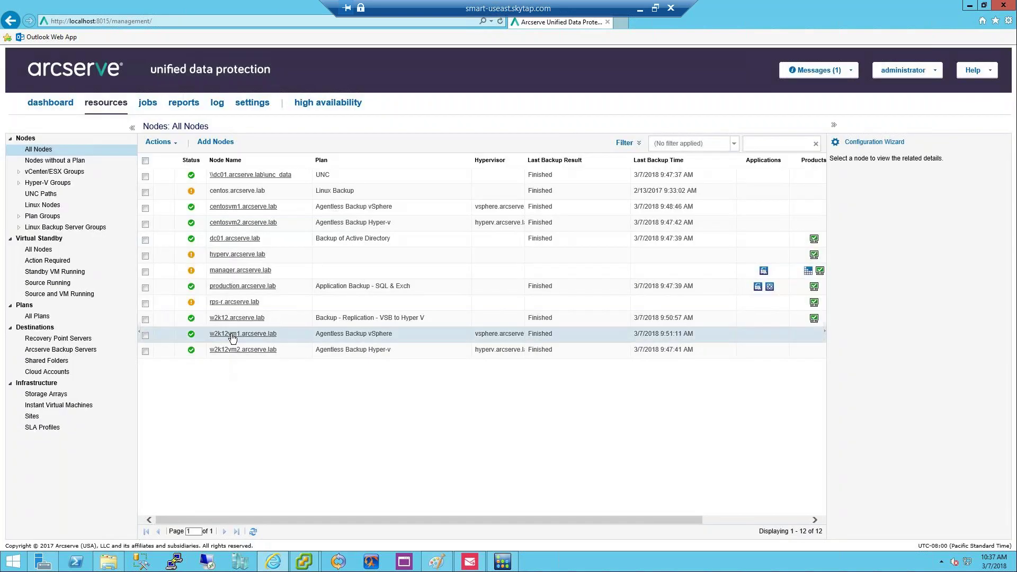
click(349, 333)
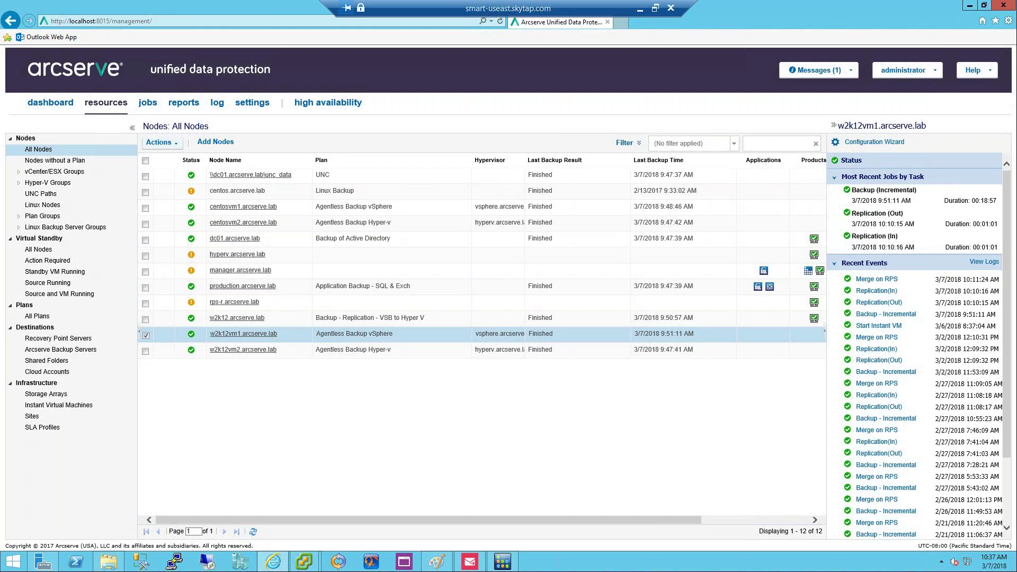
click(159, 142)
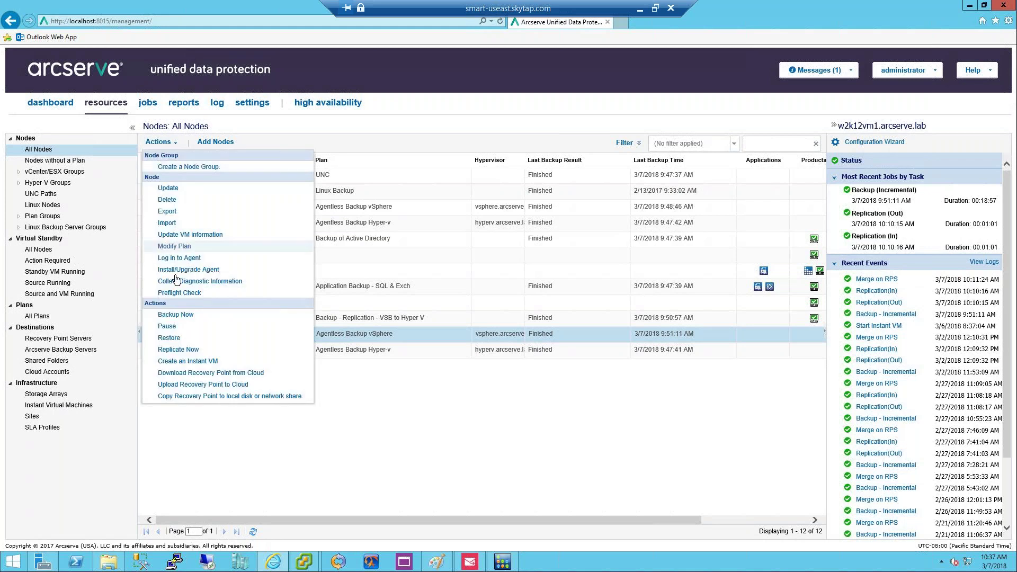
click(402, 443)
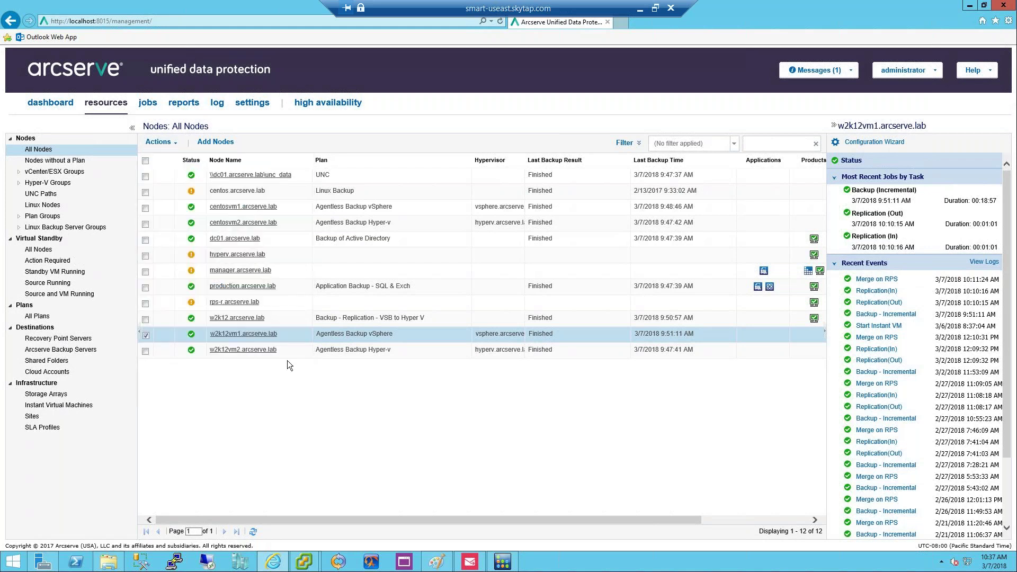
Review the standby VM snapshots of the w2k12.arcserve.lab node and close them without powering on the VM
right_click(249, 320)
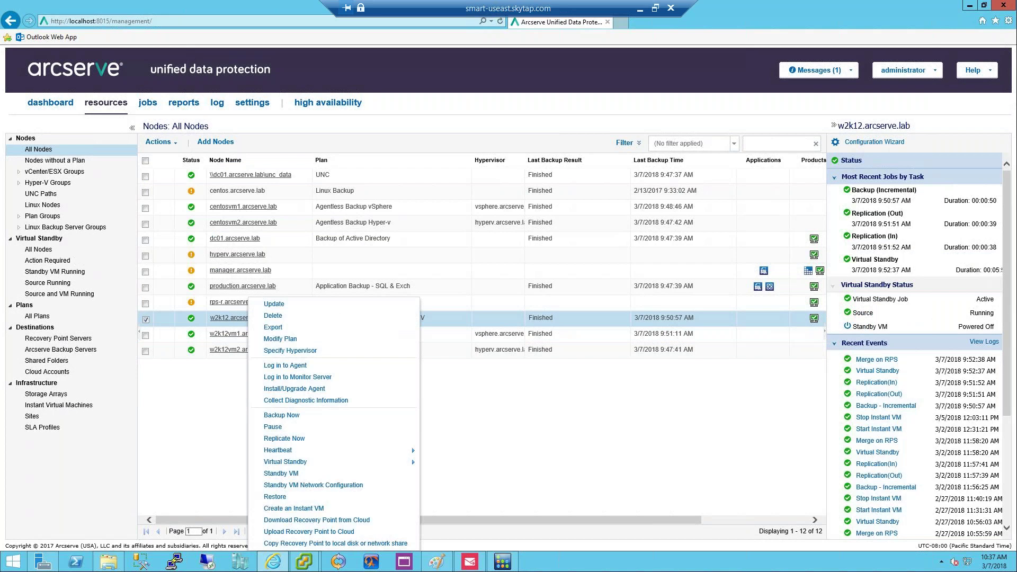
click(283, 474)
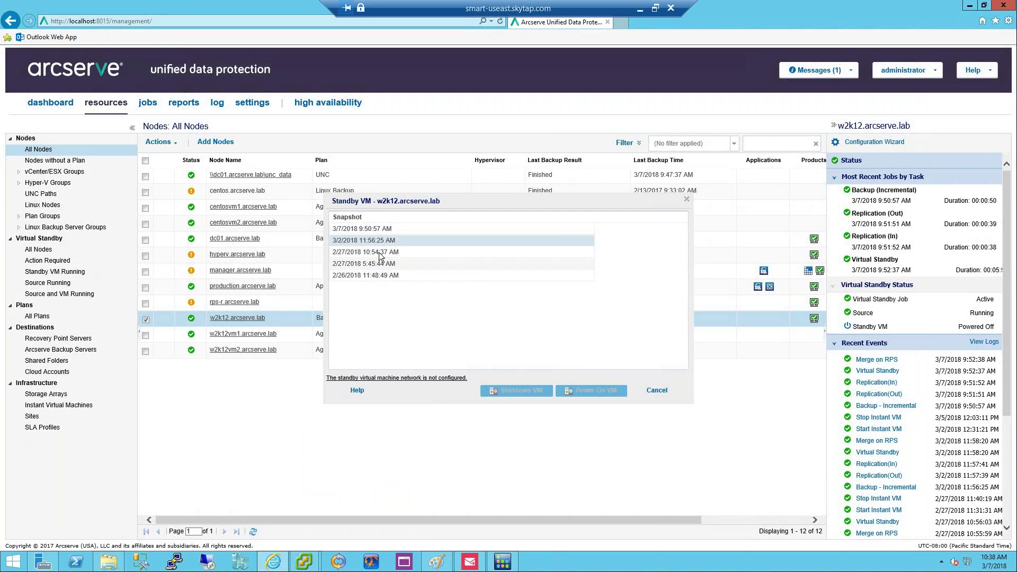
click(662, 392)
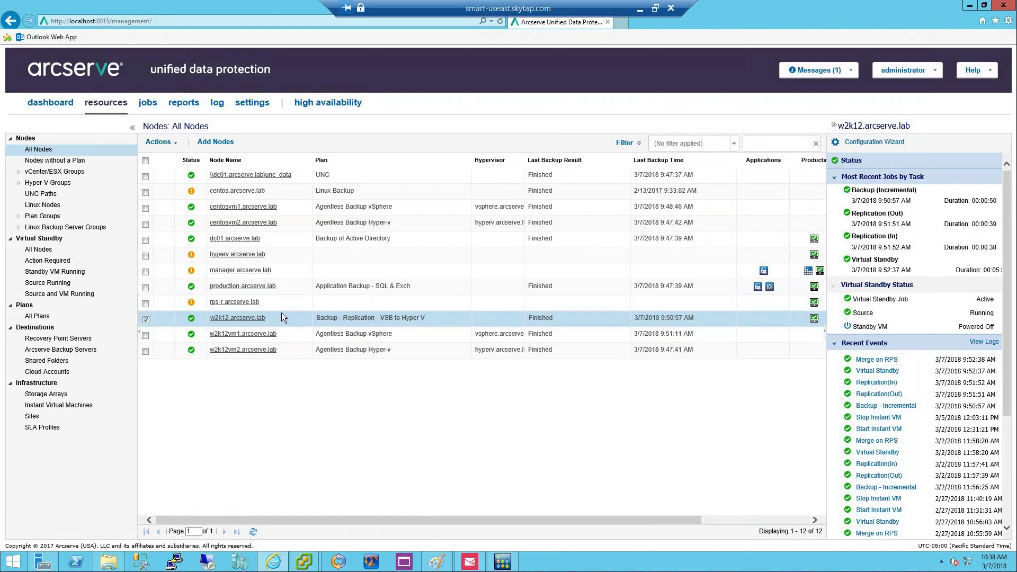
Start creating an instant VM for w2k12.arcserve.lab from the 3/2/2018 11:56:25 AM recovery point, found under the last 30 days
right_click(233, 324)
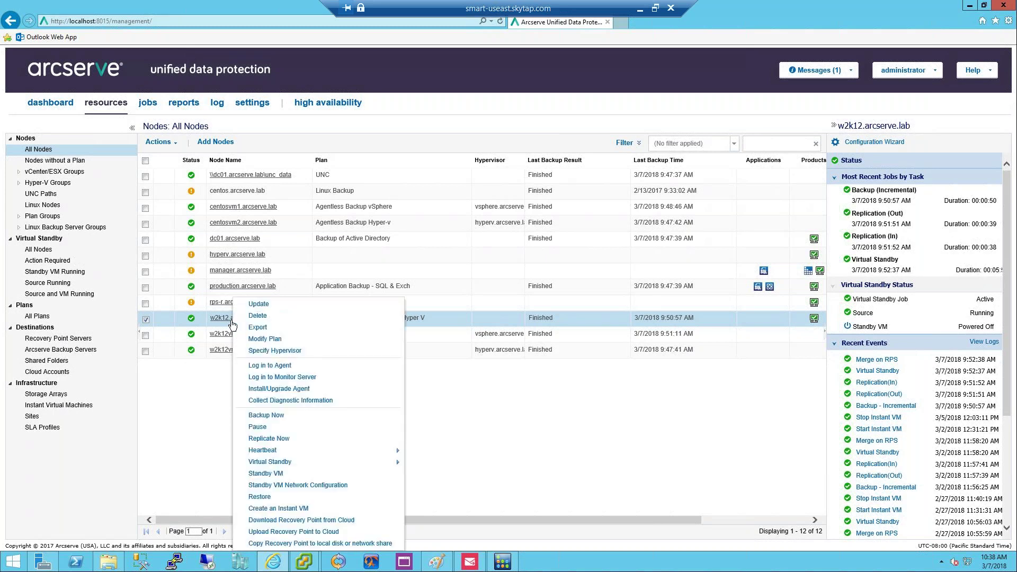
click(302, 509)
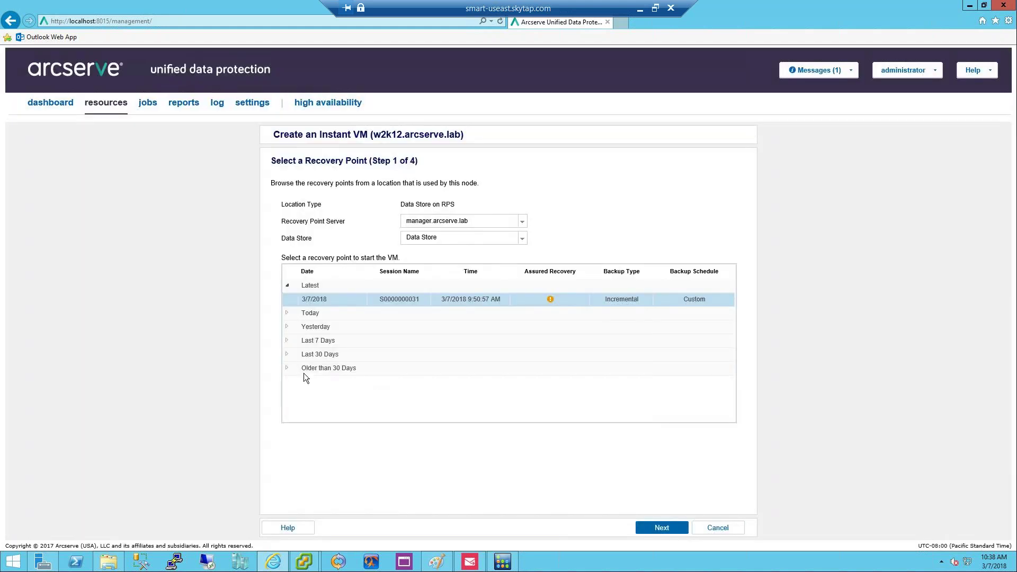
click(286, 353)
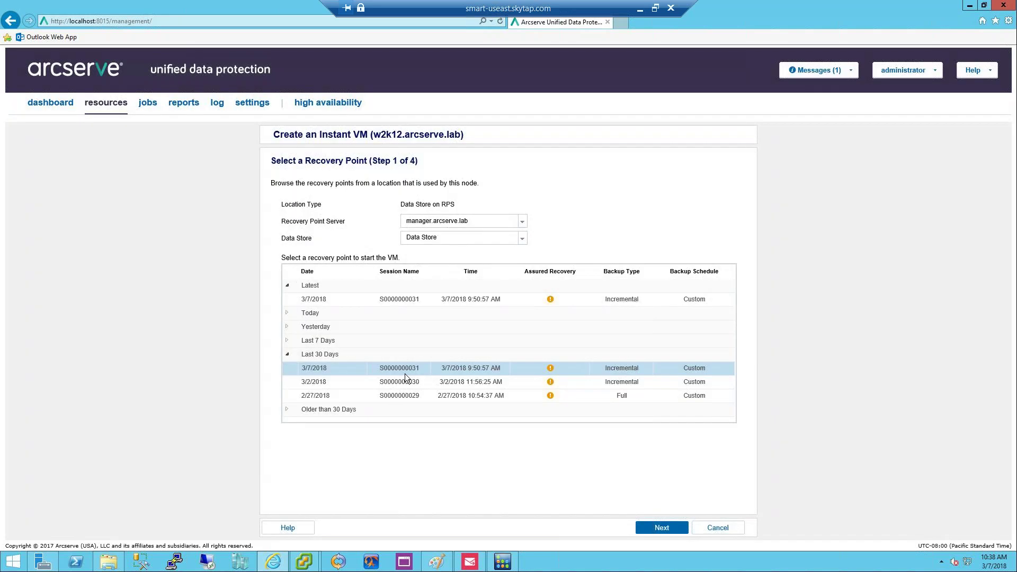
click(443, 386)
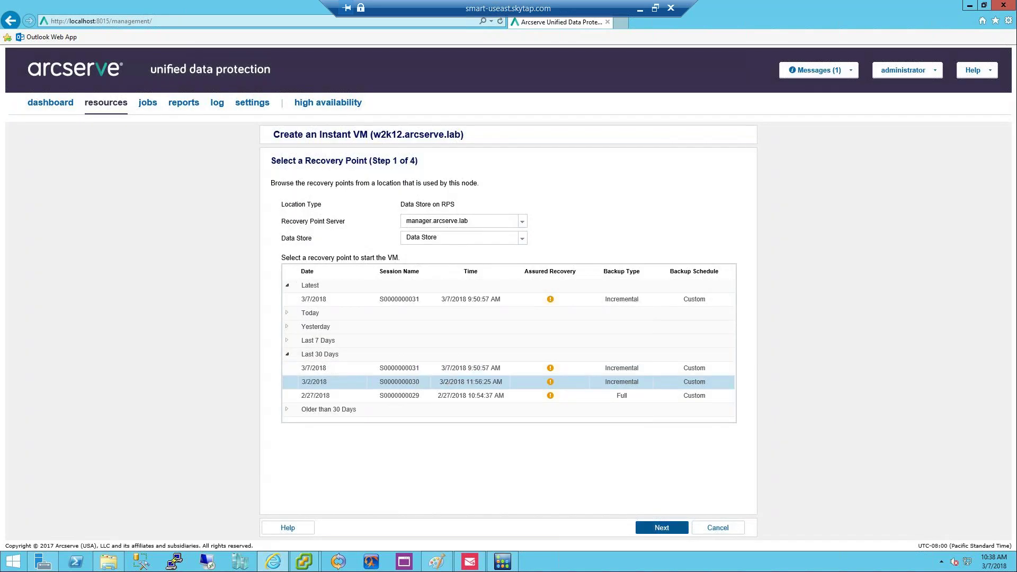
click(679, 531)
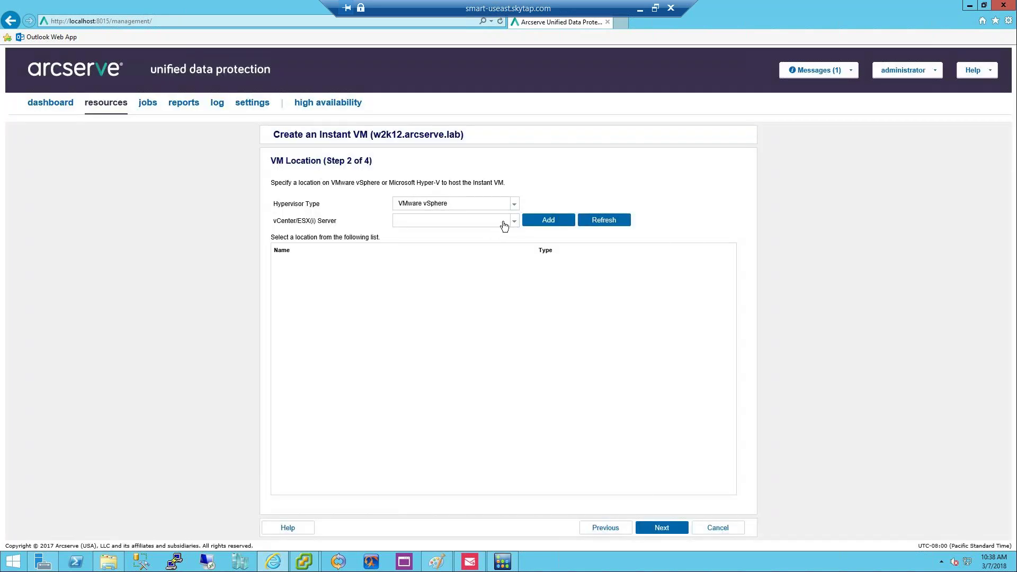
Set the instant VM's location to the vsphere.arcserve.lab host on the VMware vSphere server vsphere.arcserve.lab
click(514, 223)
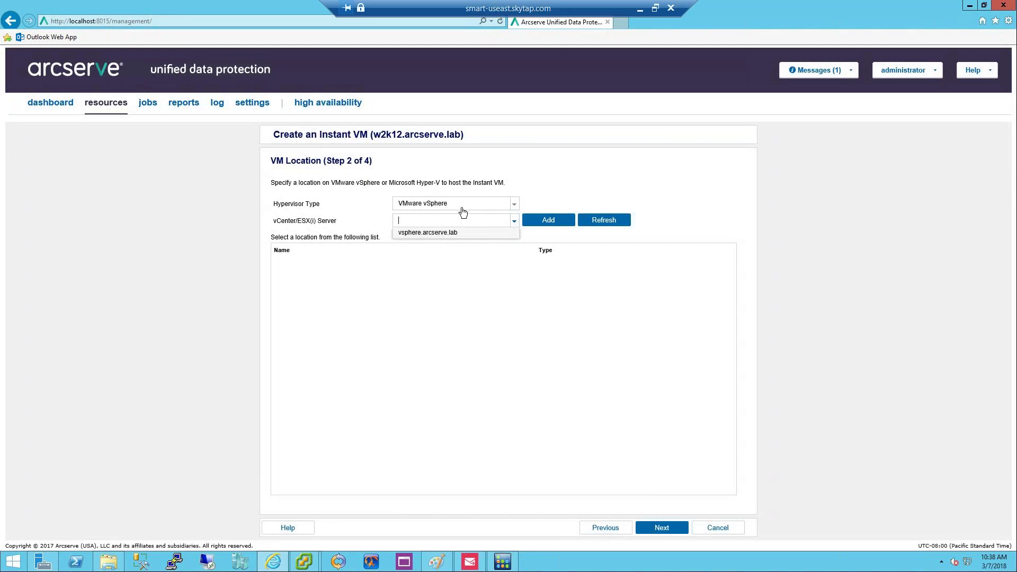
click(446, 233)
click(340, 269)
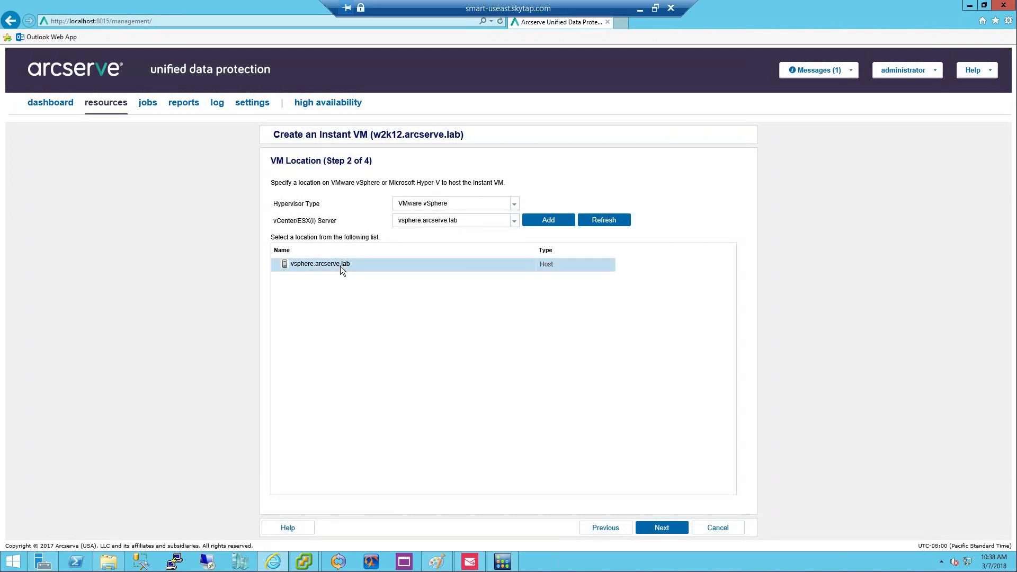
click(661, 528)
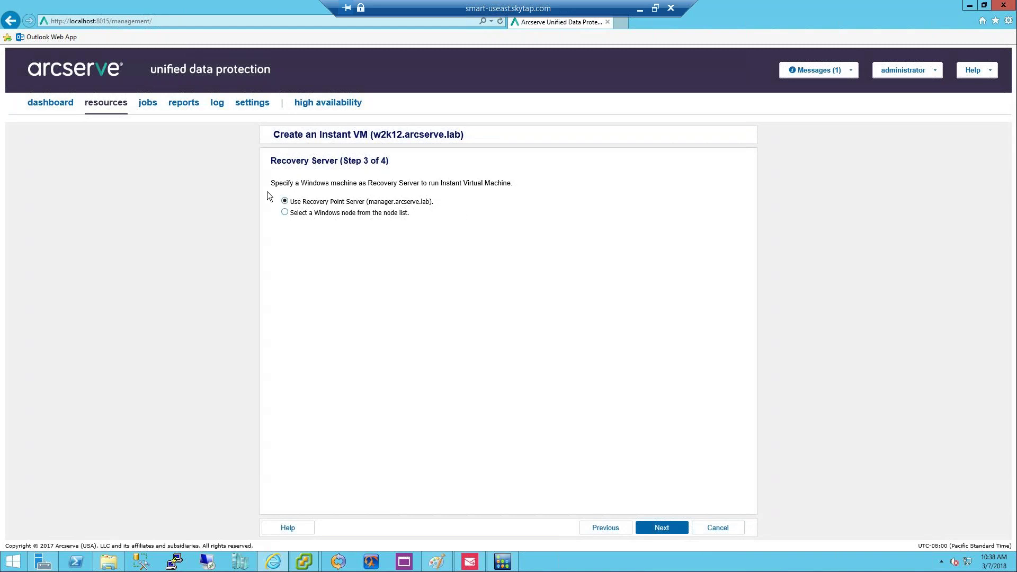
Choose the Windows node rps-r.arcserve.lab from the node list as the recovery server
click(284, 213)
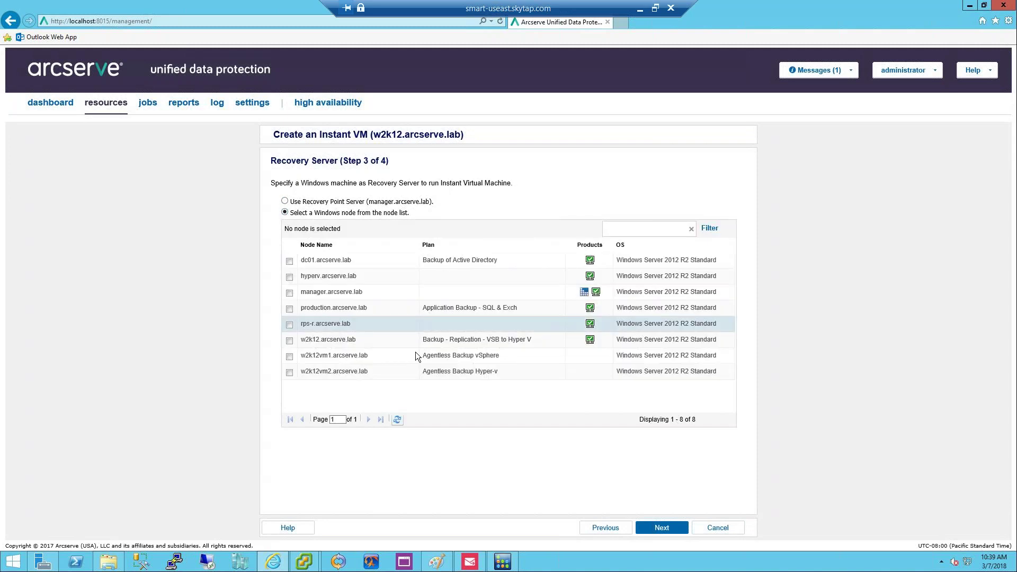
click(289, 324)
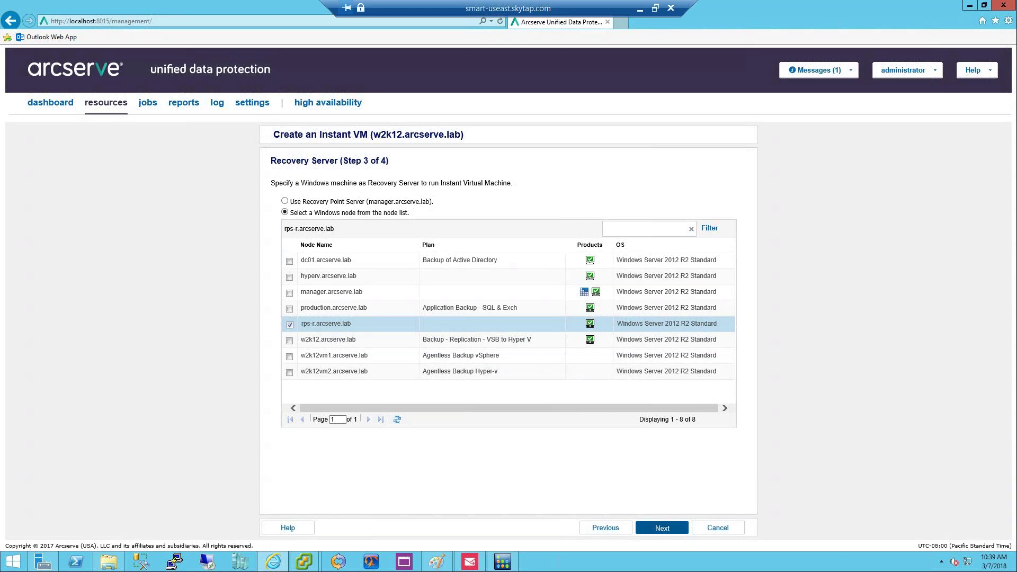
click(662, 528)
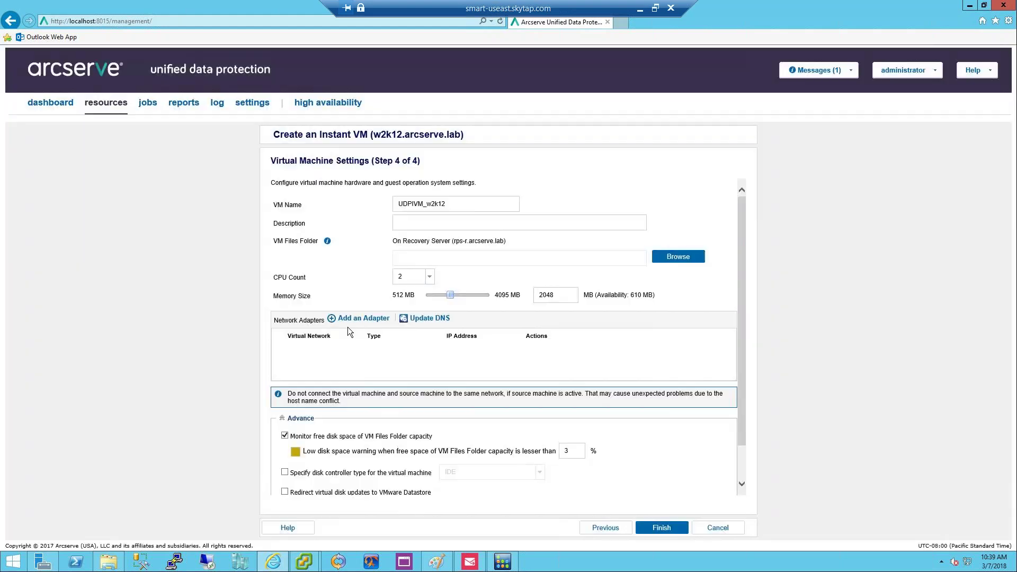
Set the instant VM's files folder to E:\IVM and its memory size to 4028 MB
click(674, 257)
click(417, 246)
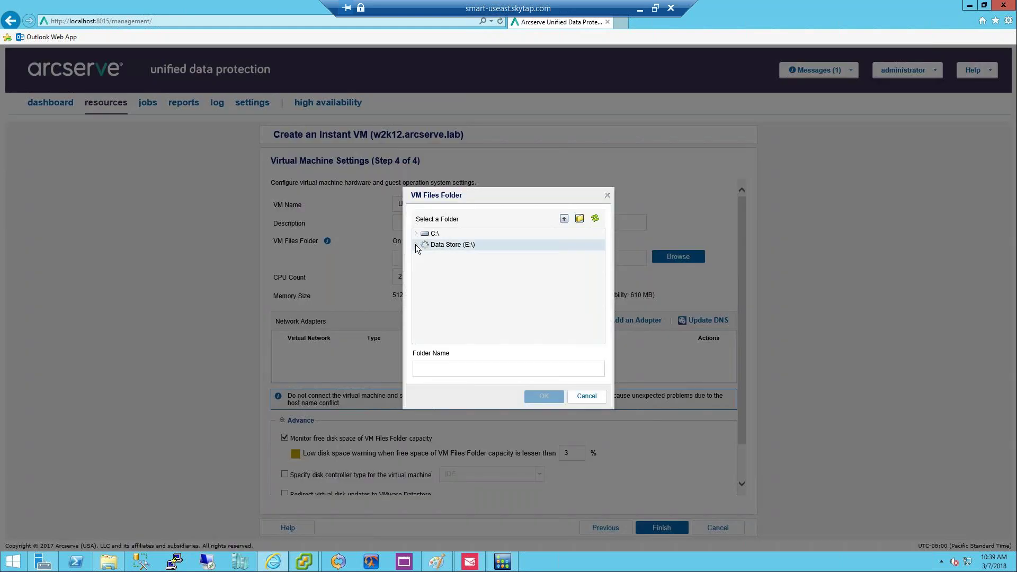
click(437, 269)
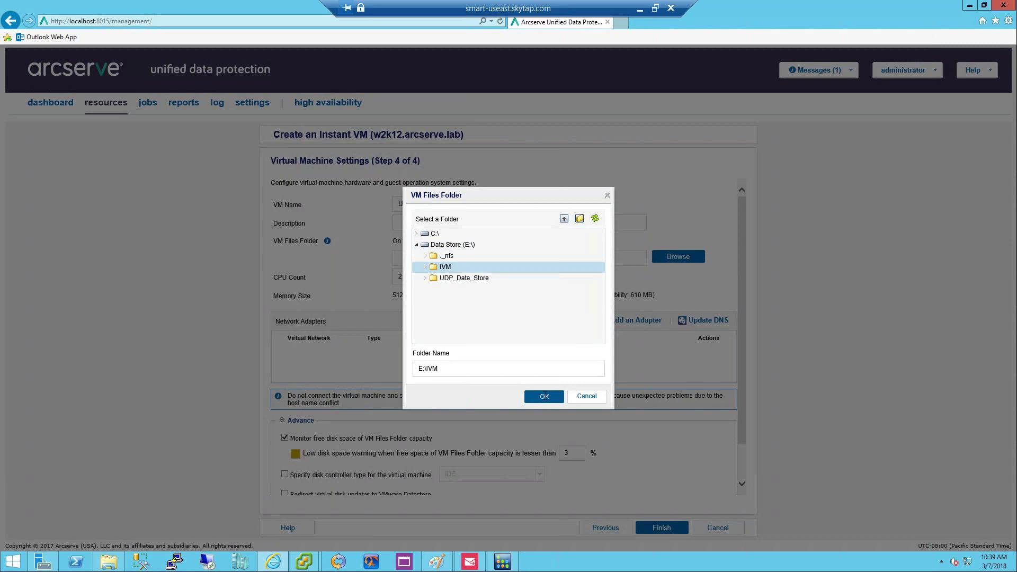
click(544, 396)
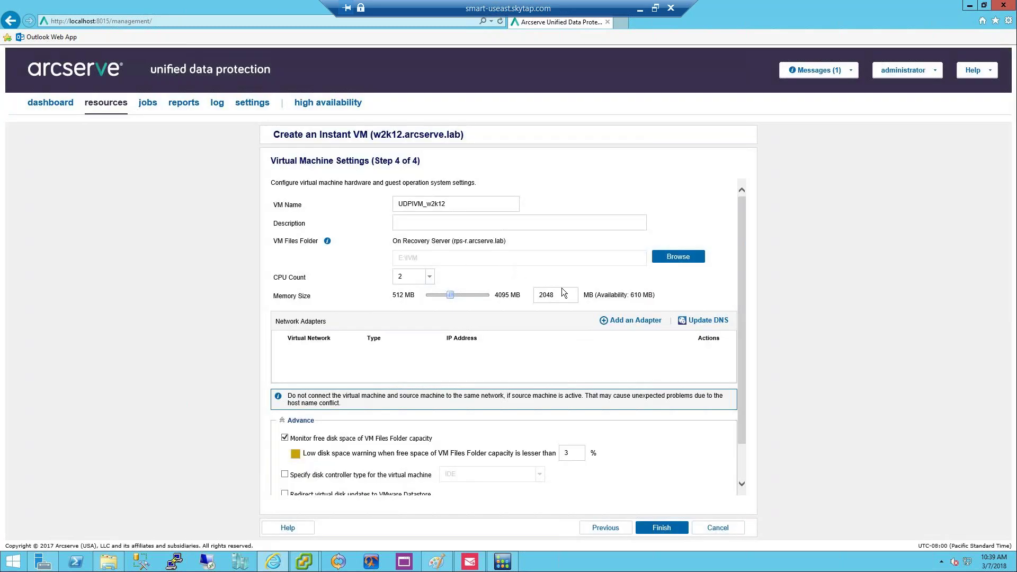
drag(568, 295, 531, 294)
click(667, 496)
Check the network adapter settings without adding an adapter, and finish the instant VM with the option to boot it now
click(631, 320)
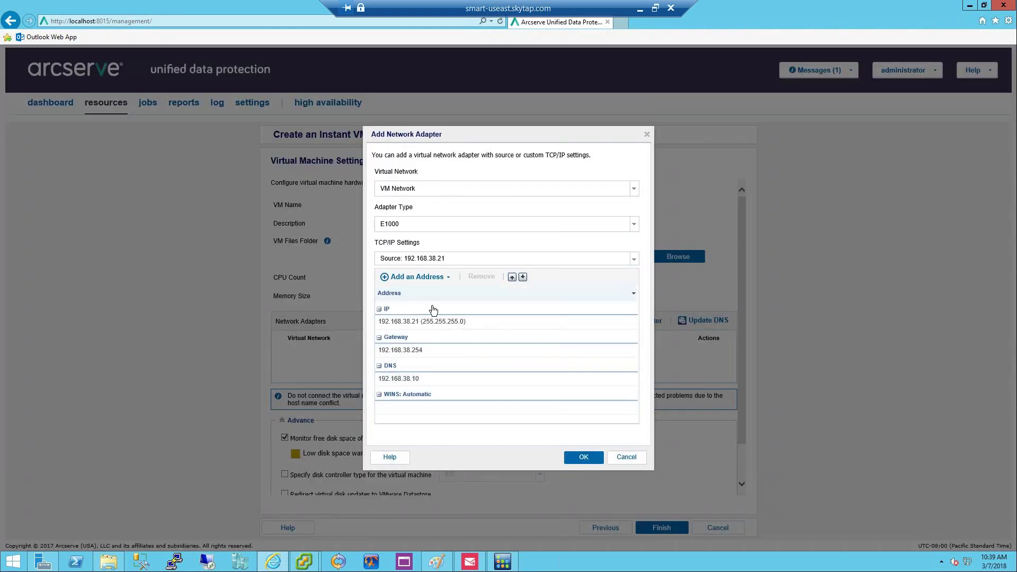
click(628, 458)
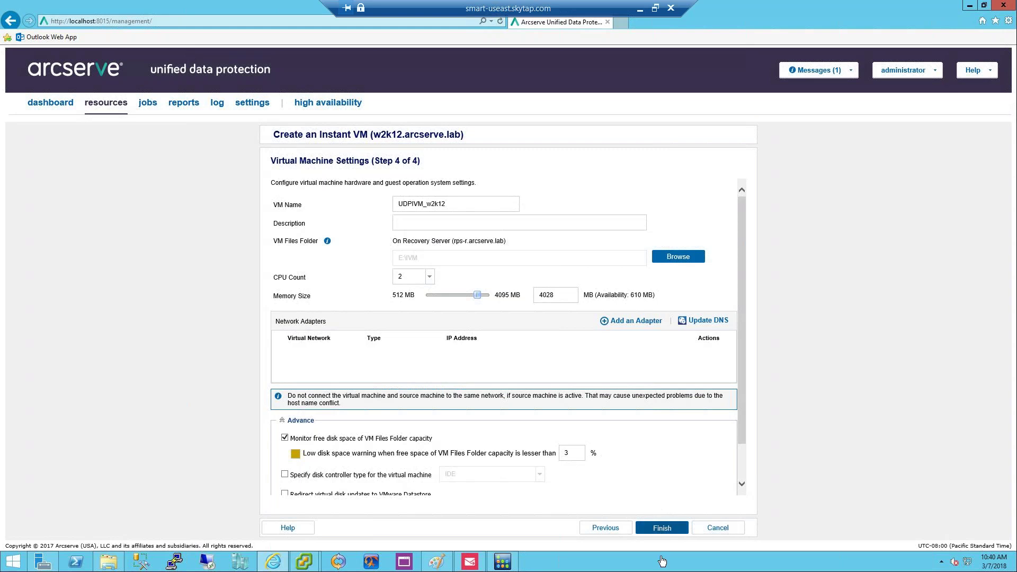
click(661, 528)
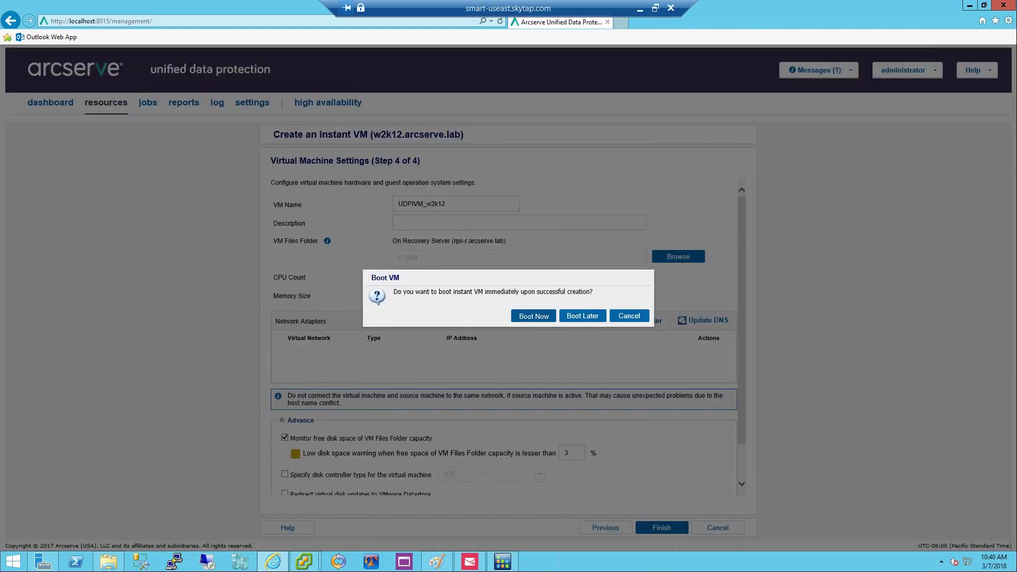
click(522, 316)
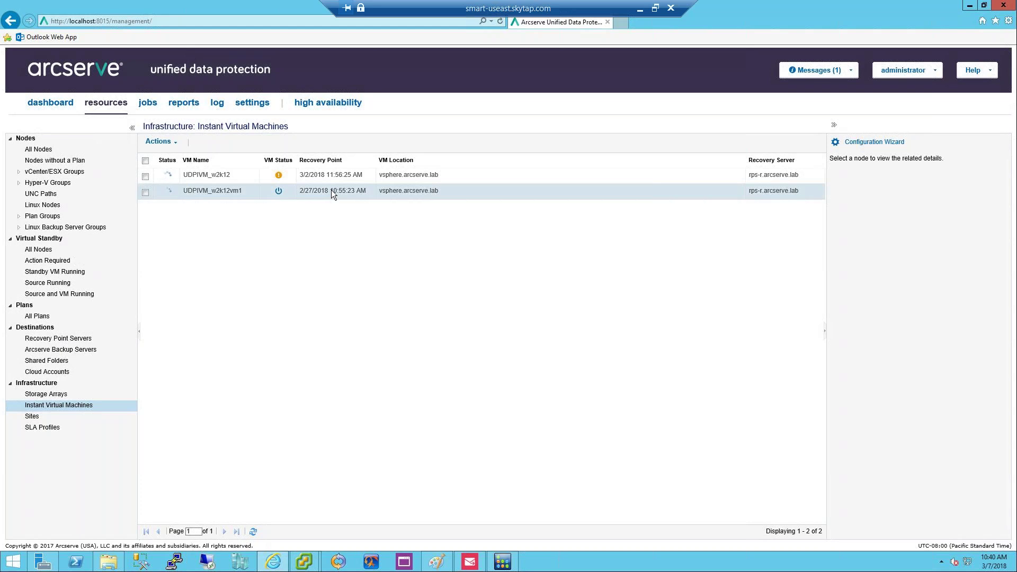
Open the restore options for the w2k12vm1.arcserve.lab node and browse the C: volume in its 3/7/2018 9:51:11 AM recovery point
click(42, 148)
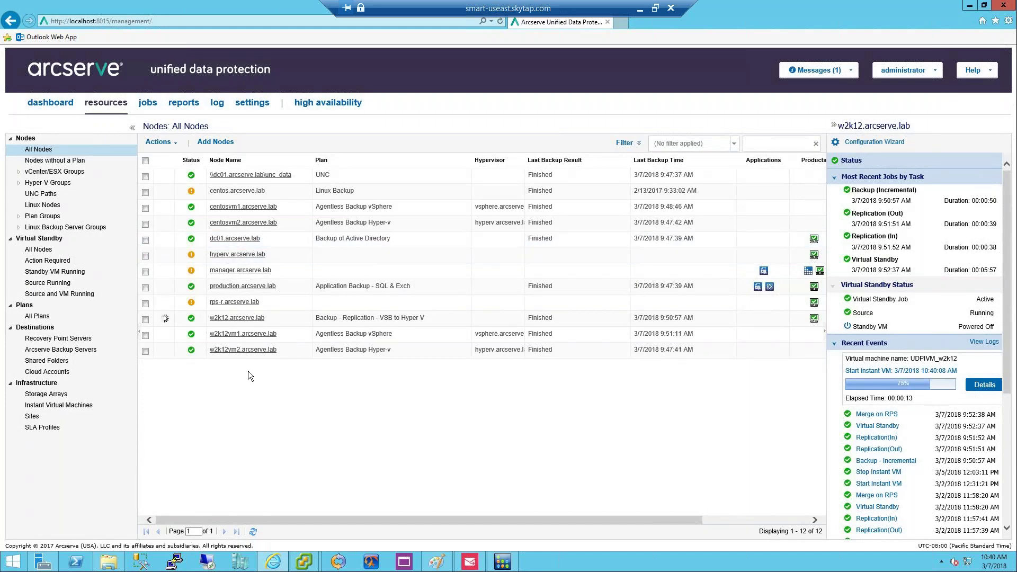
click(260, 335)
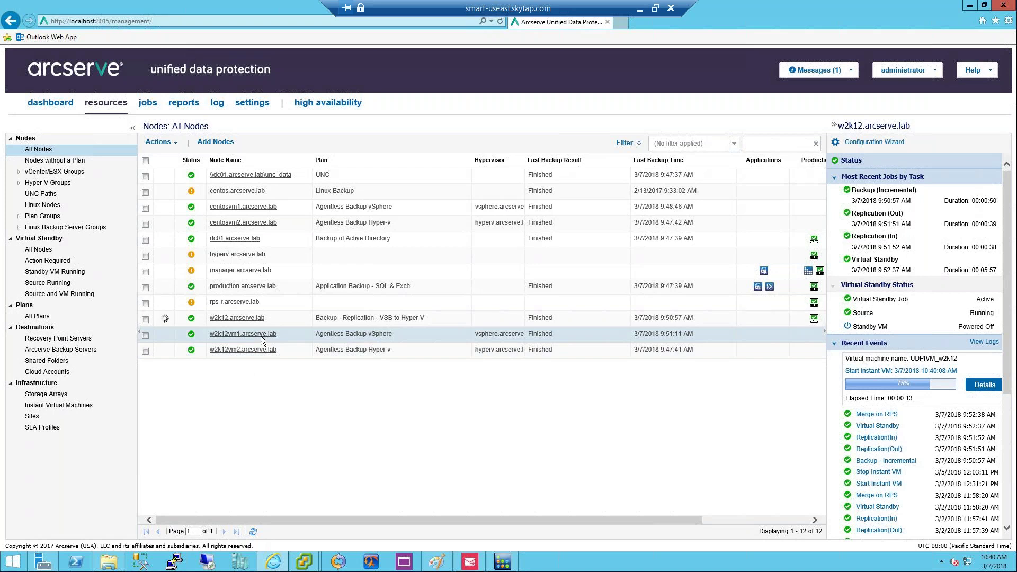
right_click(260, 336)
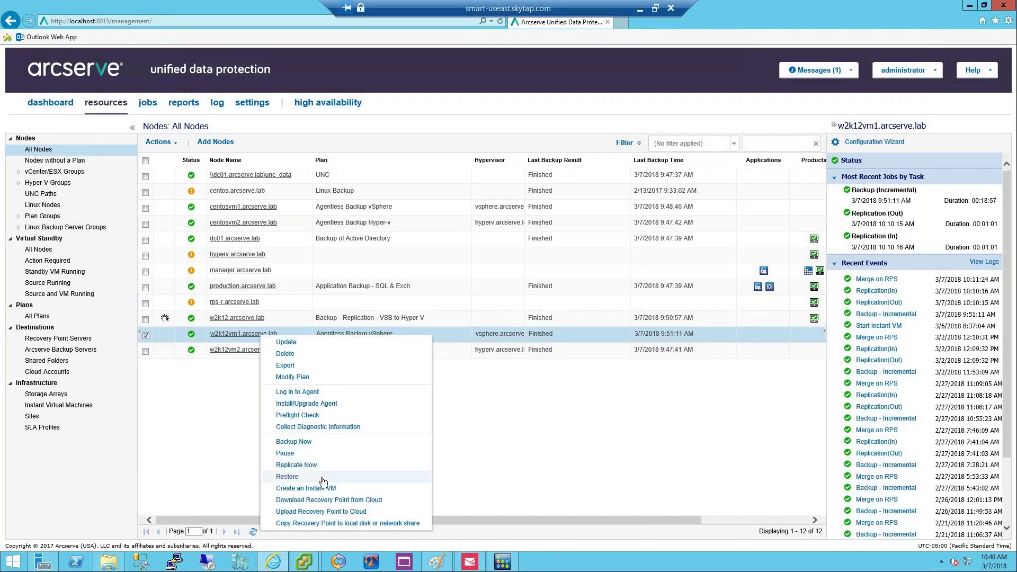
click(322, 476)
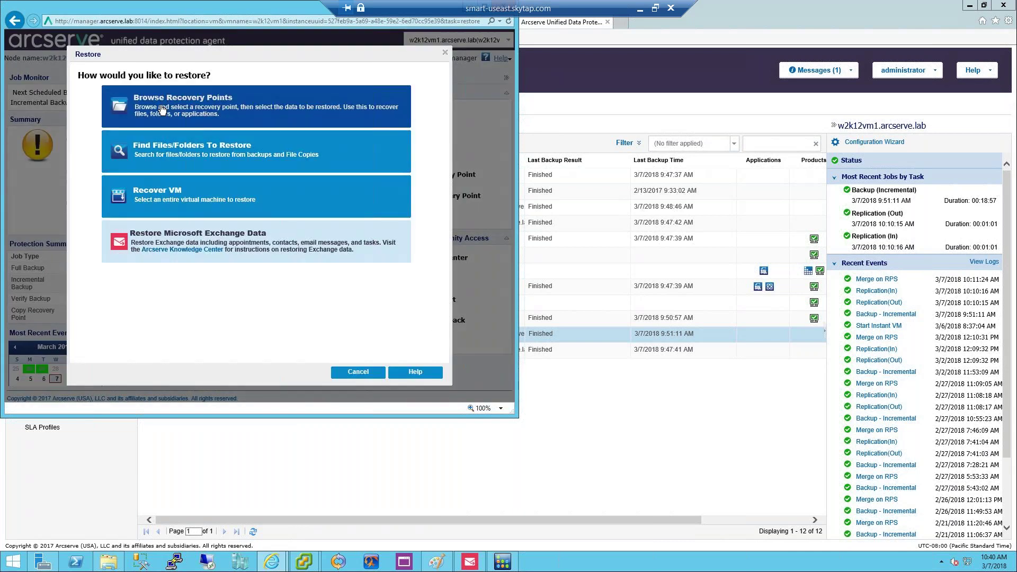
click(163, 110)
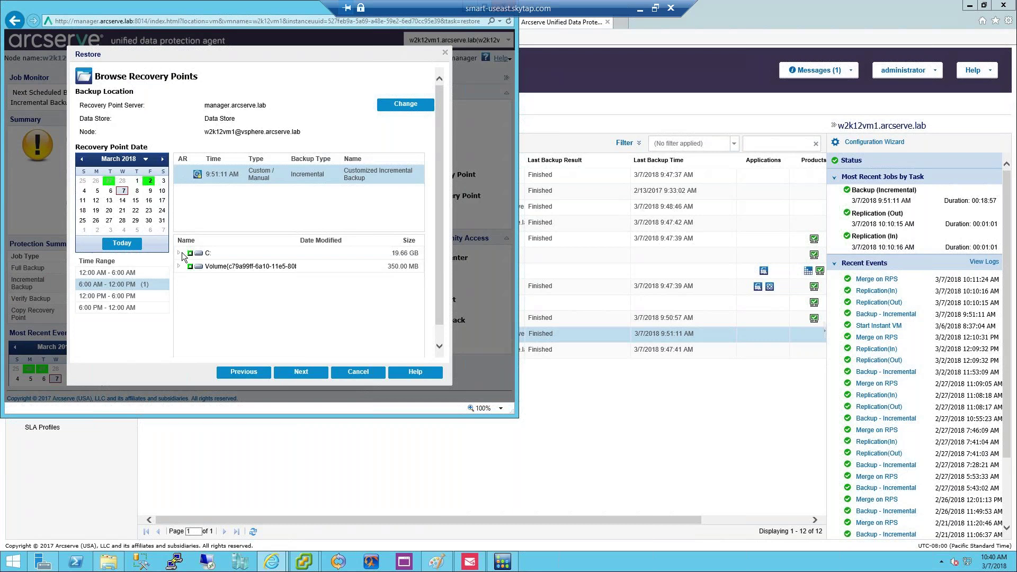
click(180, 253)
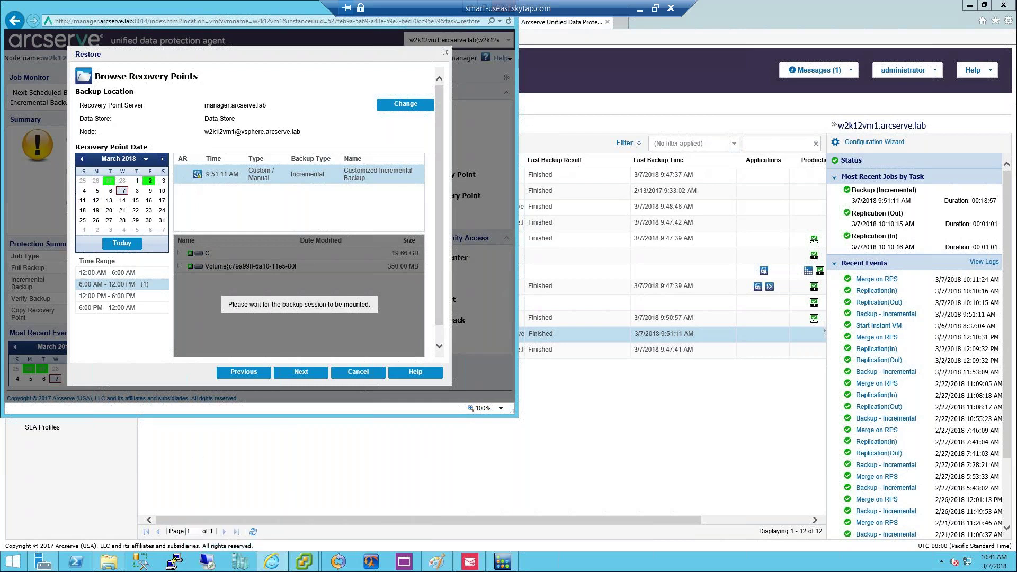
Switch to the Backup_Destination folder in File Explorer and change the DC01 folder to Arcserve UDP Recovery Point View
mouse_move(114, 563)
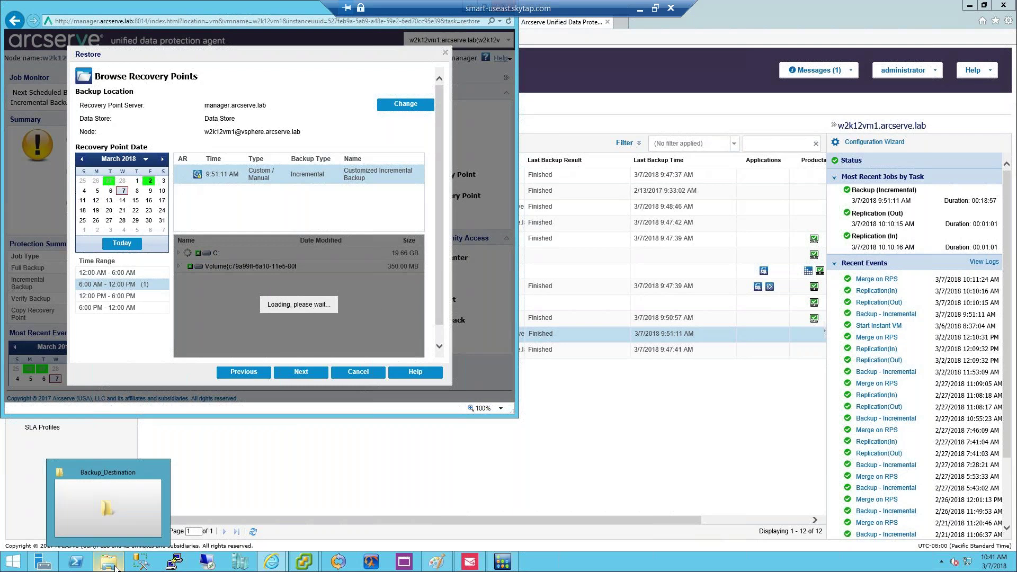
click(116, 507)
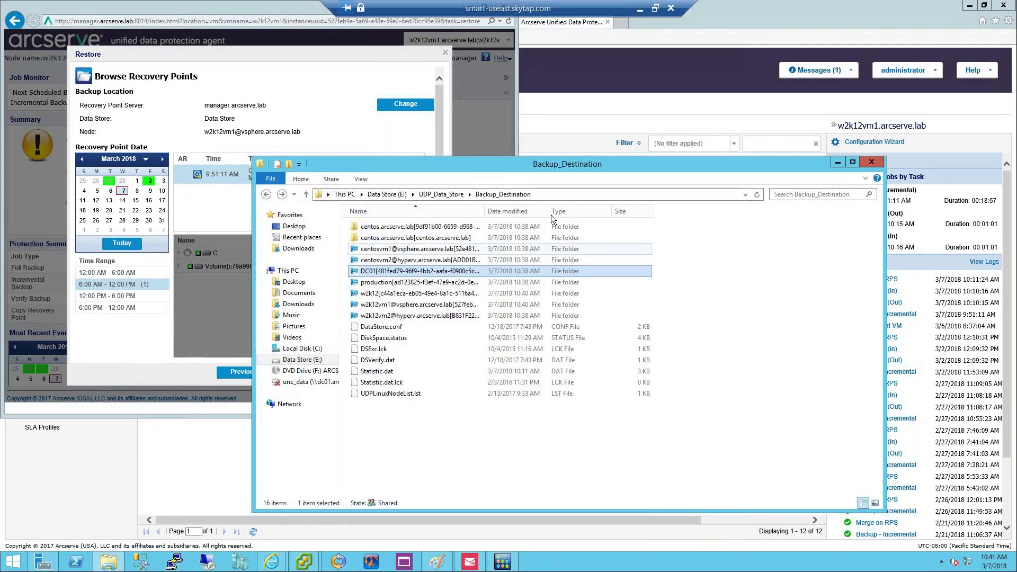
click(548, 194)
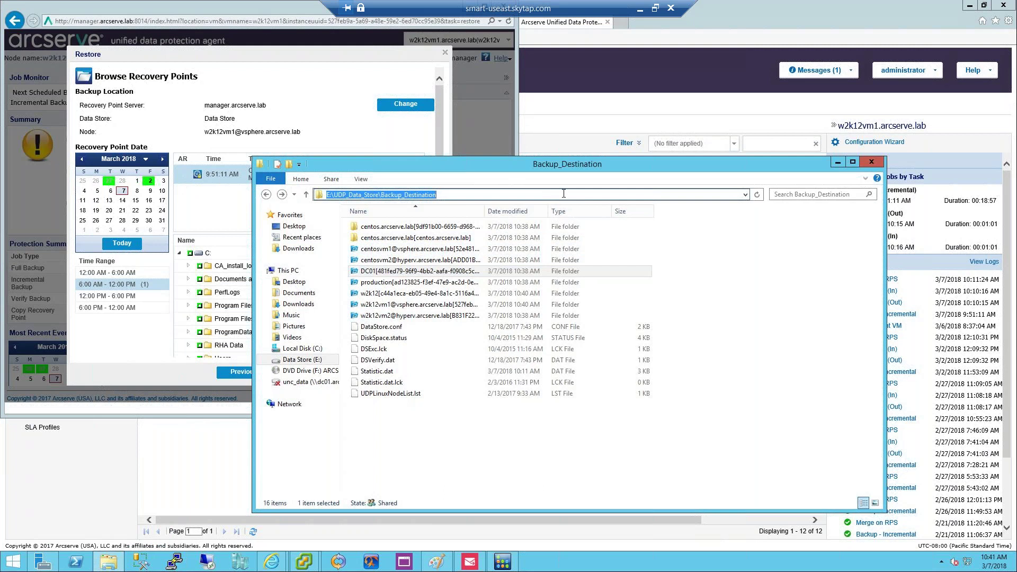
right_click(414, 272)
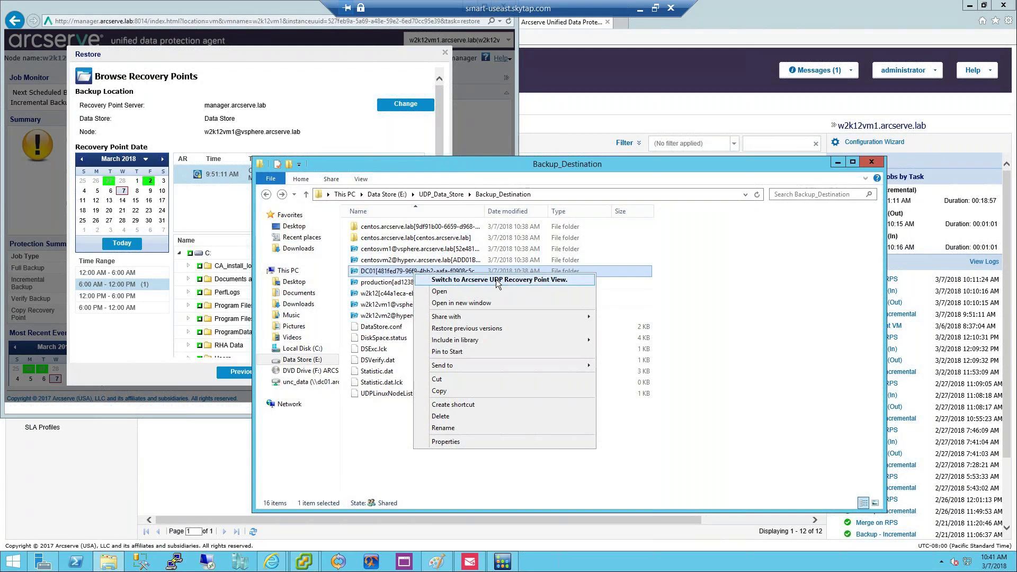
click(500, 280)
key(Down)
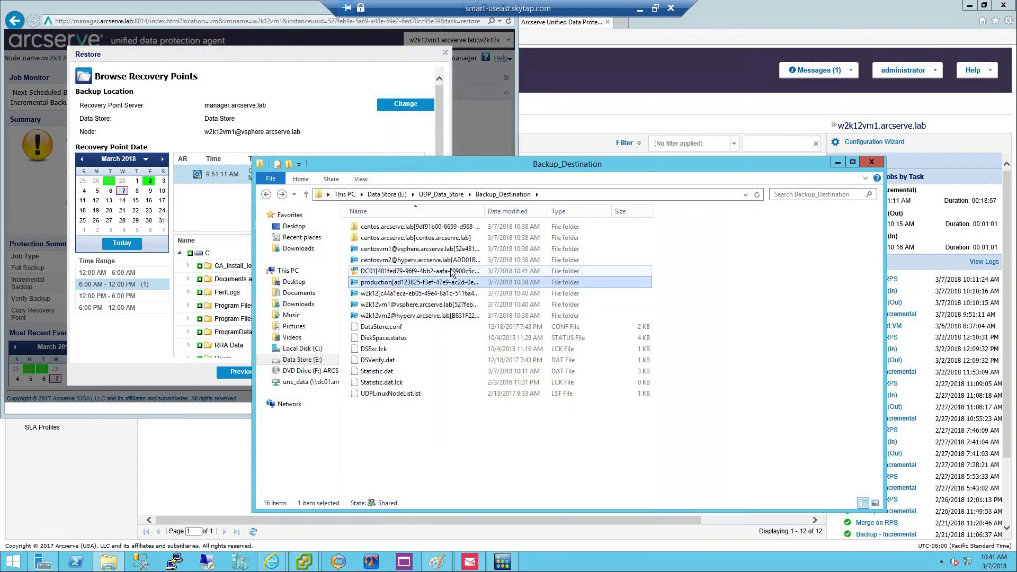
Open the DC01 backup folder and browse the contents of Volume[C] in Recovery Point 27
click(449, 272)
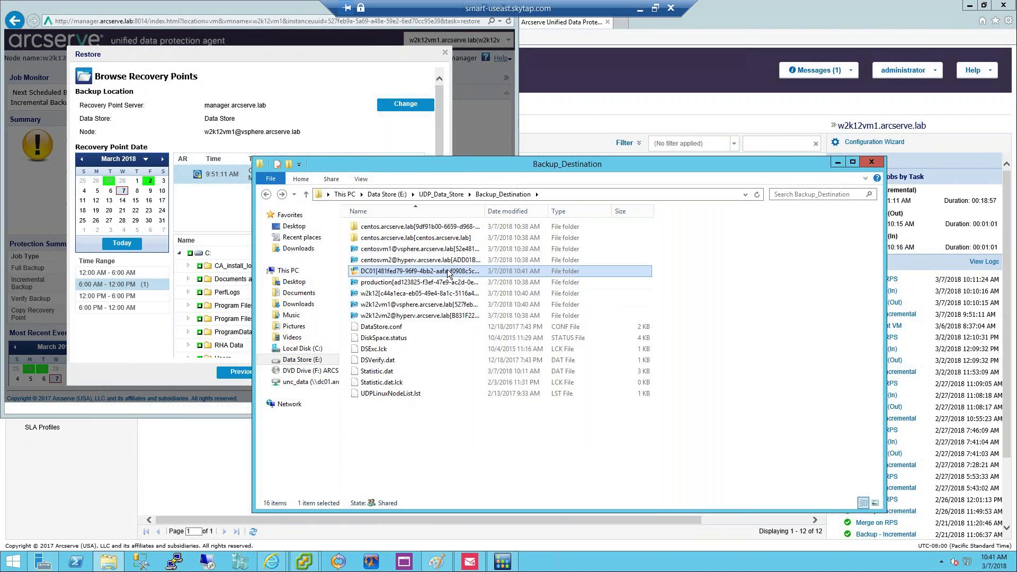
double_click(449, 272)
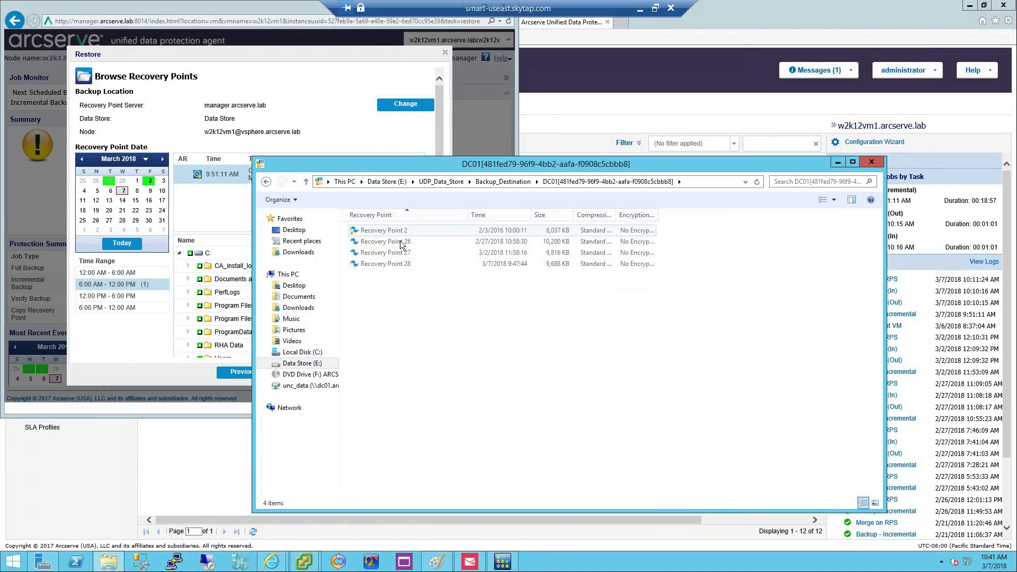
double_click(402, 253)
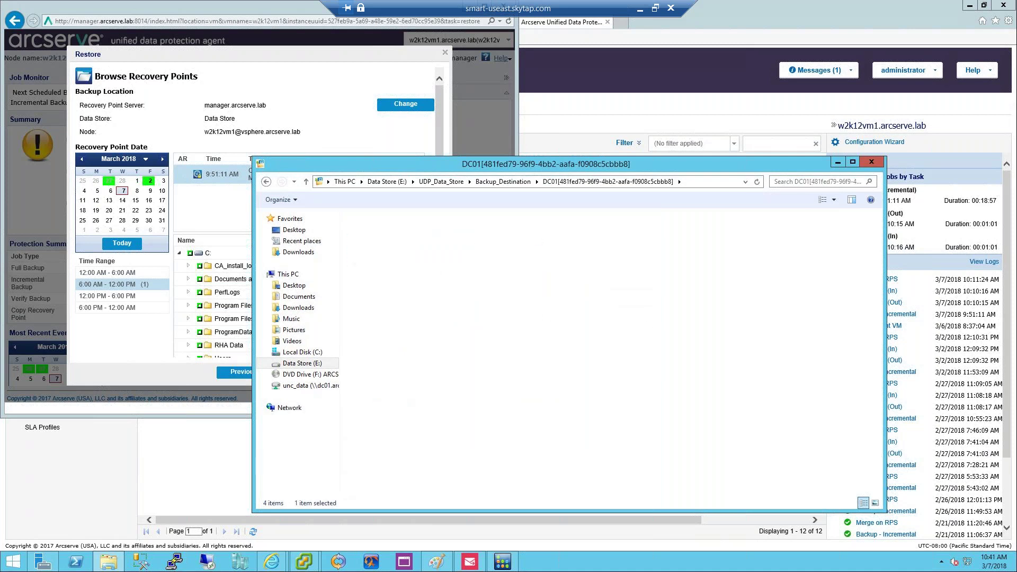
double_click(385, 224)
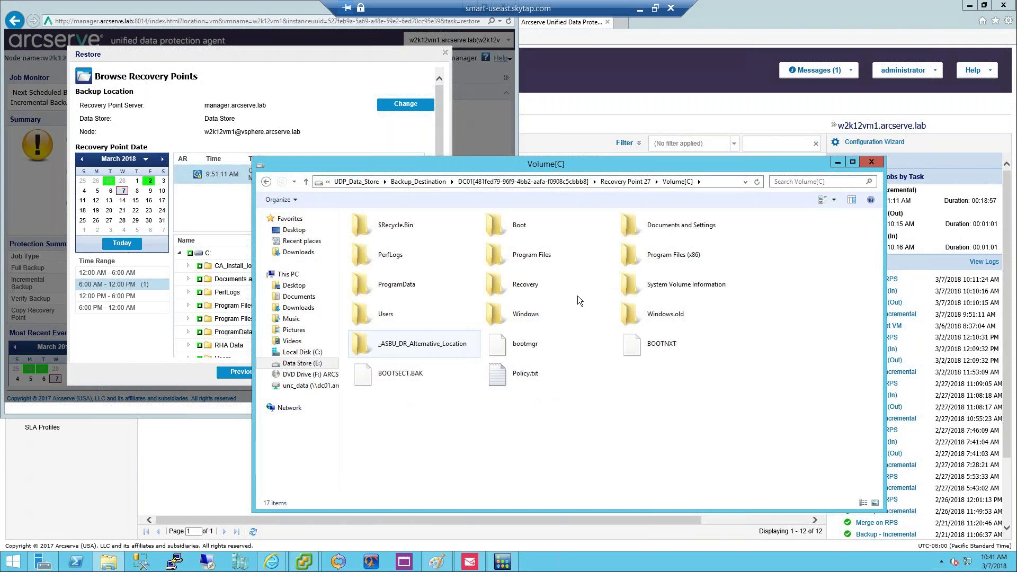
Switch back to the browser's Restore dialog, return to the restore methods and view the Recover VM options for w2k12vm1
click(264, 4)
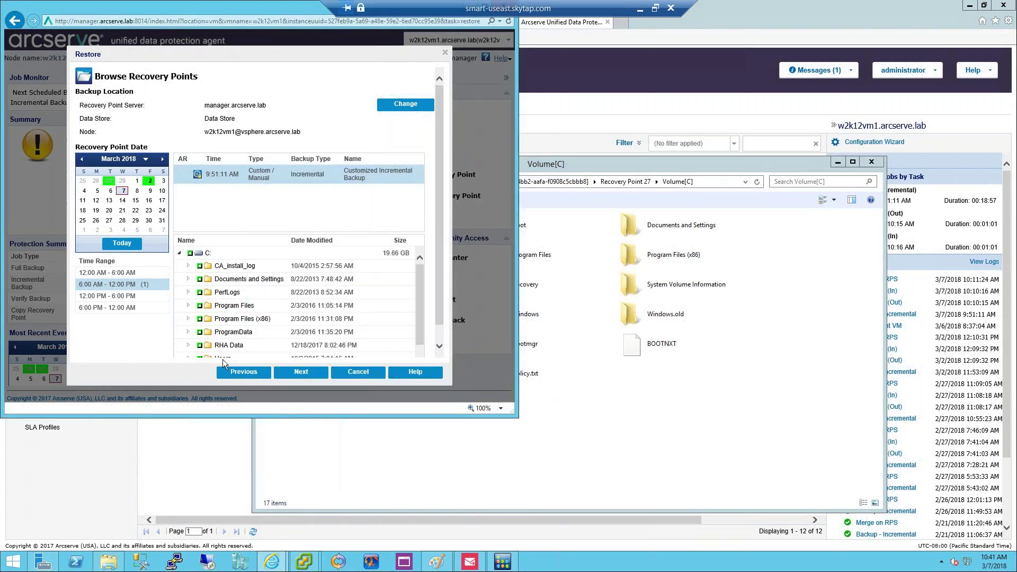
click(252, 372)
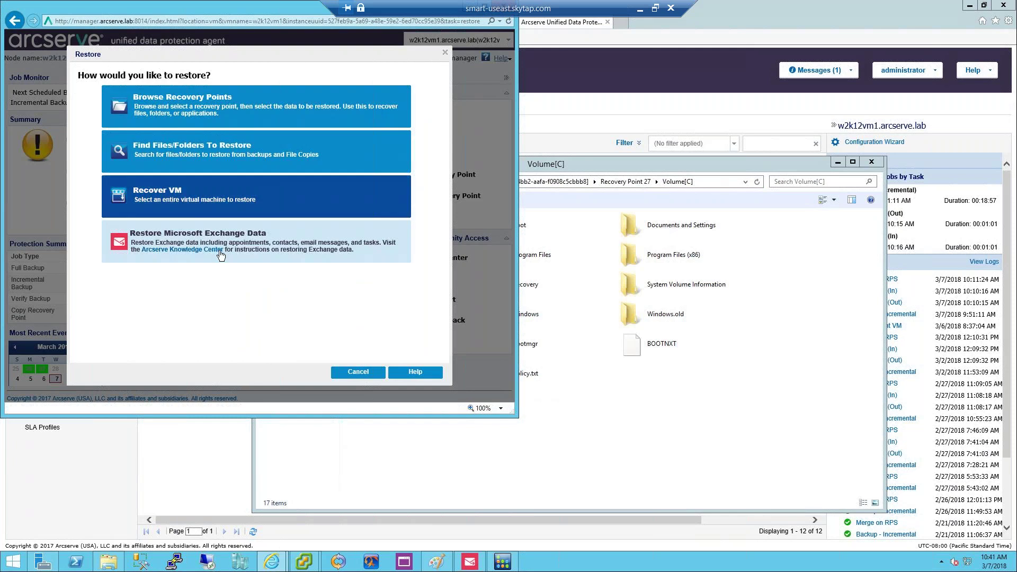
click(470, 562)
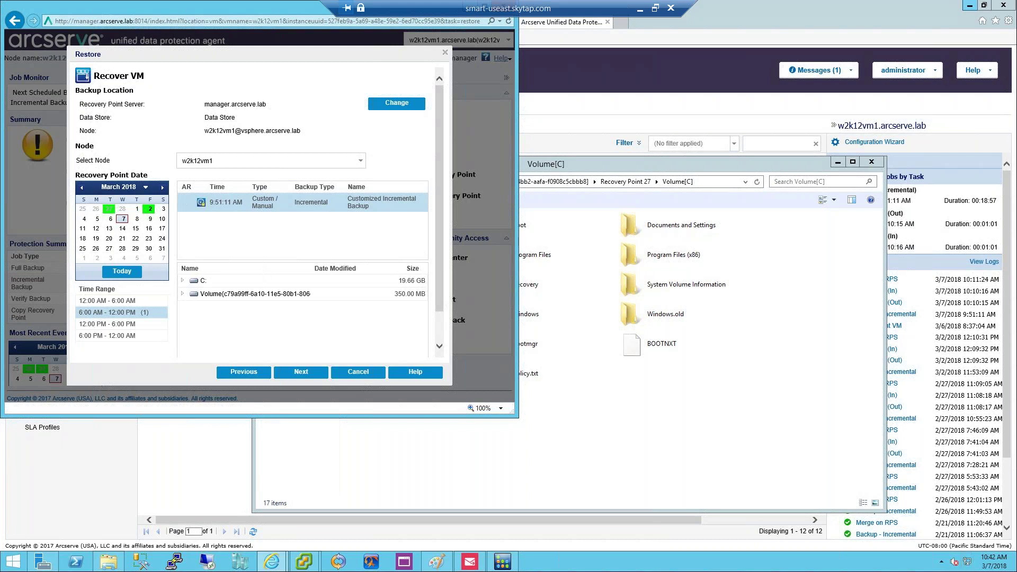
mouse_move(1016, 0)
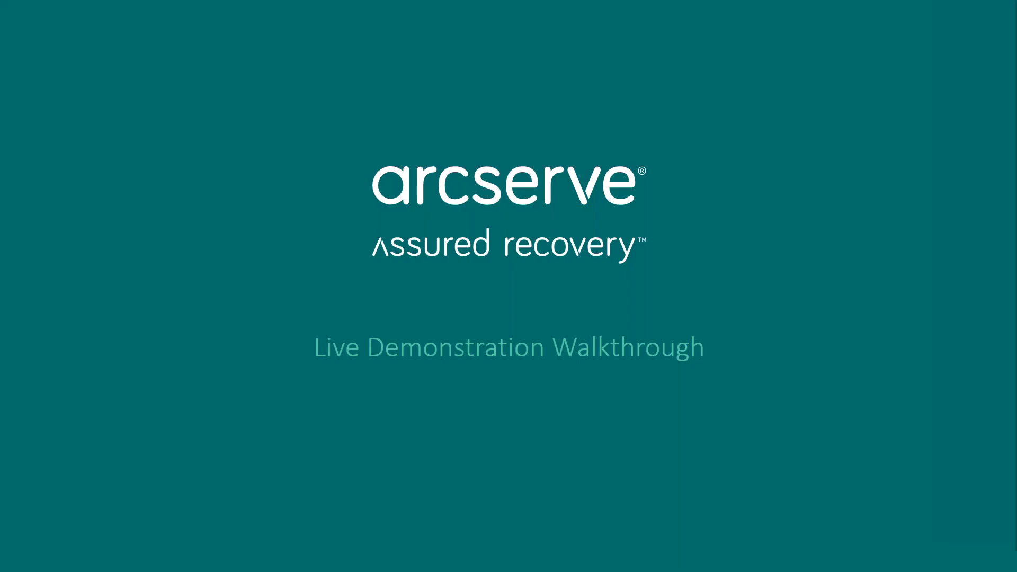